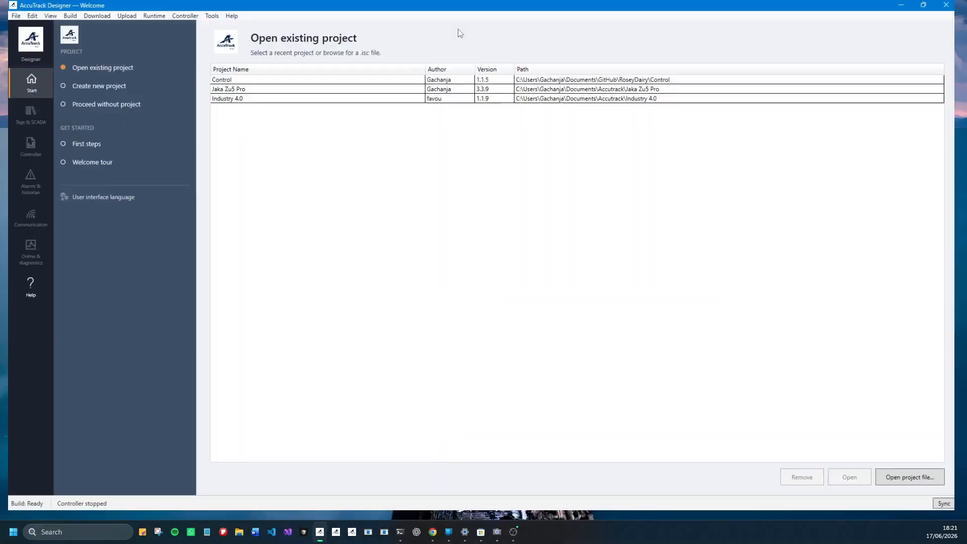
- Open the Jaka Zu5 Pro project and its Dashboard screen under the Jaka_Zu5_Pro HMI
{"action": "double_click", "coordinate": [296, 85]}
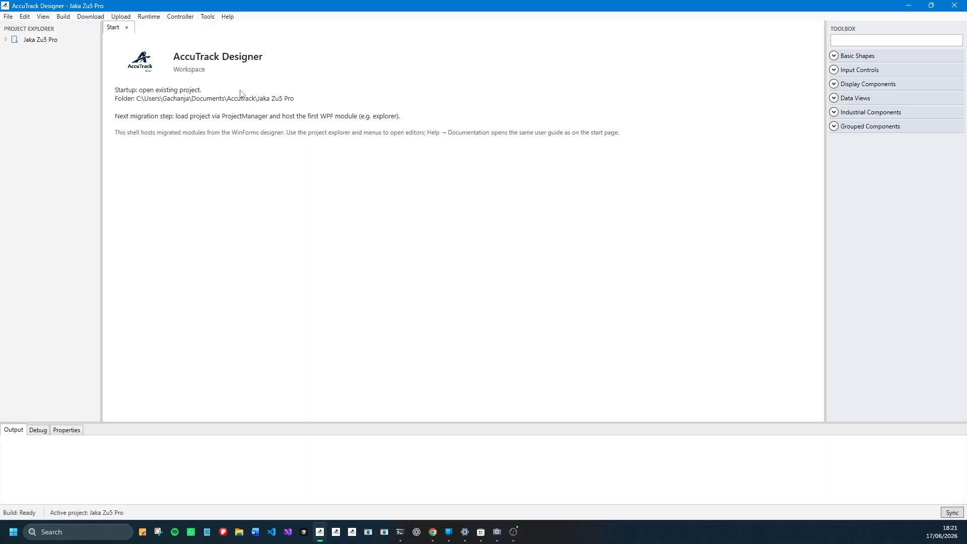
{"action": "left_click", "coordinate": [5, 40]}
{"action": "left_click", "coordinate": [15, 48]}
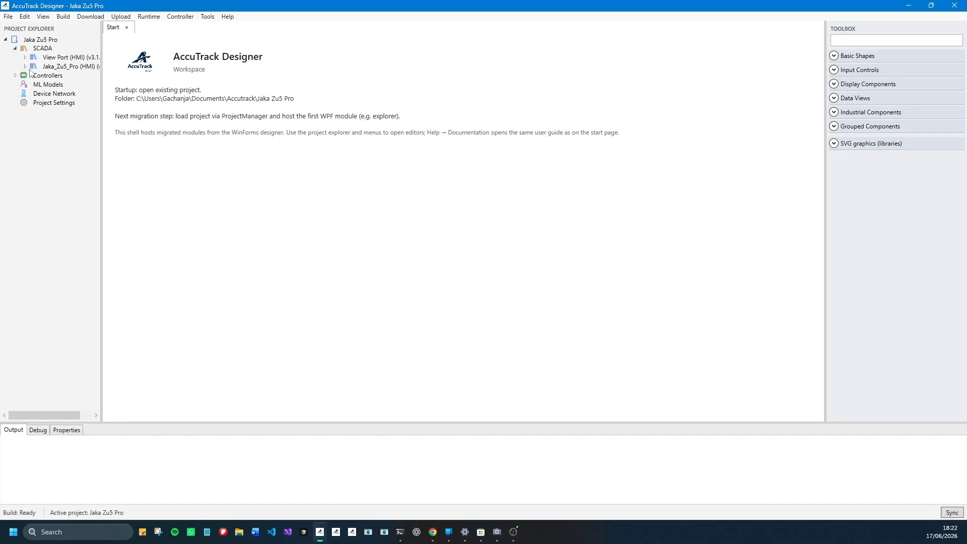
{"action": "left_click", "coordinate": [24, 66]}
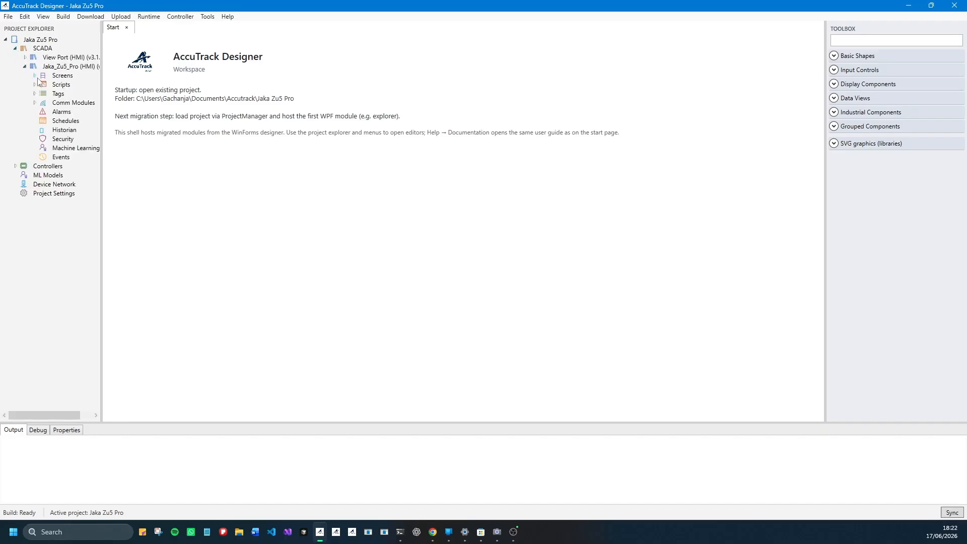
{"action": "left_click", "coordinate": [36, 76]}
{"action": "left_click", "coordinate": [74, 103]}
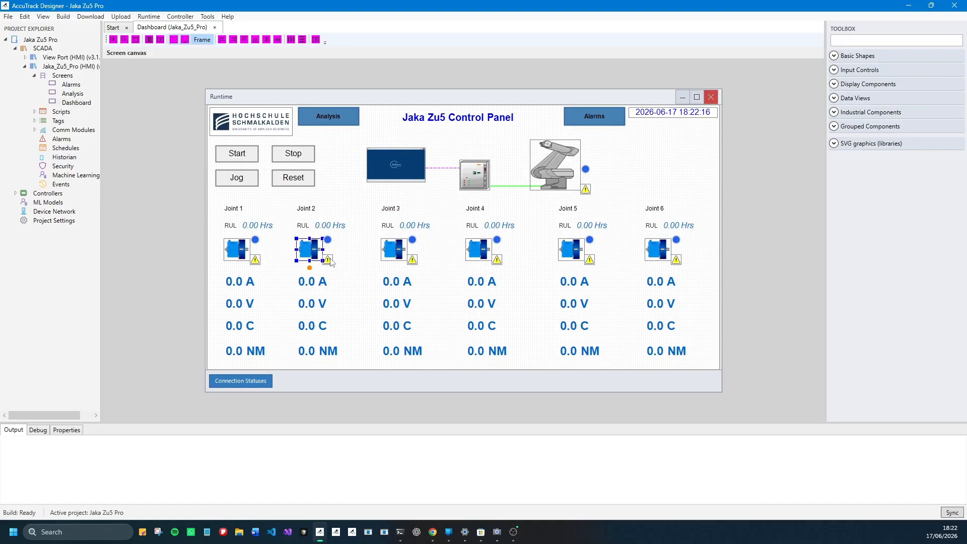
- Examine the general properties and tag bindings of the Joint 2 and Joint 3 status indicators on the dashboard
{"action": "left_click", "coordinate": [330, 260]}
{"action": "left_click", "coordinate": [328, 240]}
{"action": "left_click", "coordinate": [65, 429]}
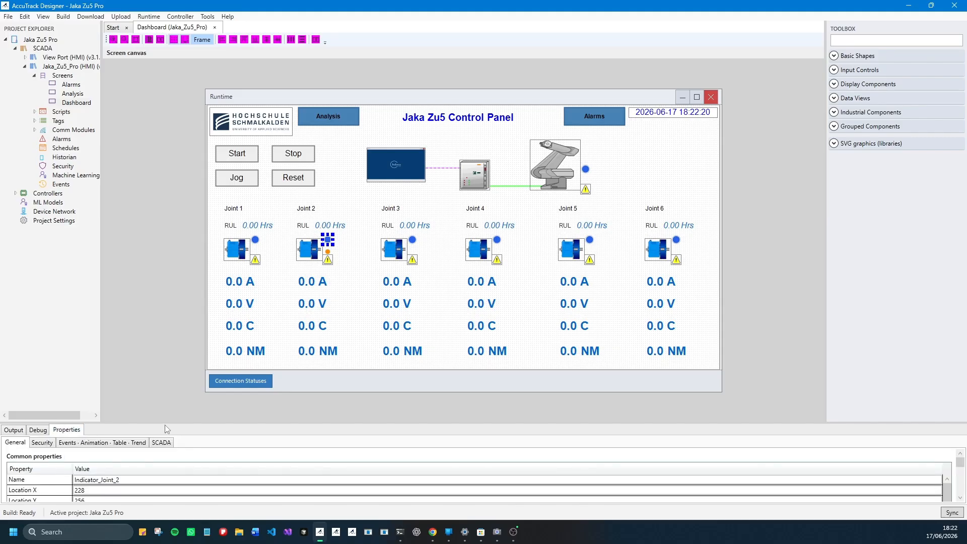
{"action": "left_click_drag", "start_coordinate": [164, 422], "coordinate": [165, 337]}
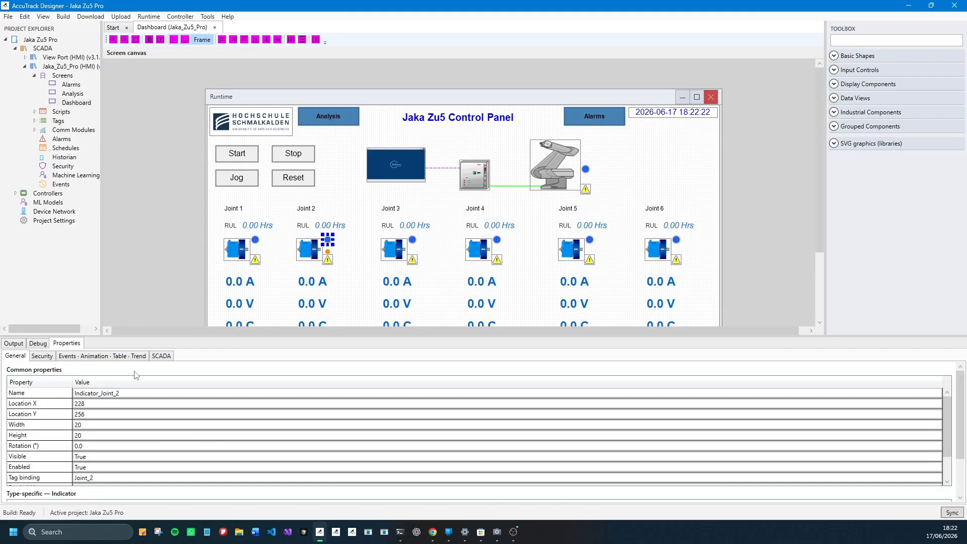
{"action": "left_click", "coordinate": [125, 393]}
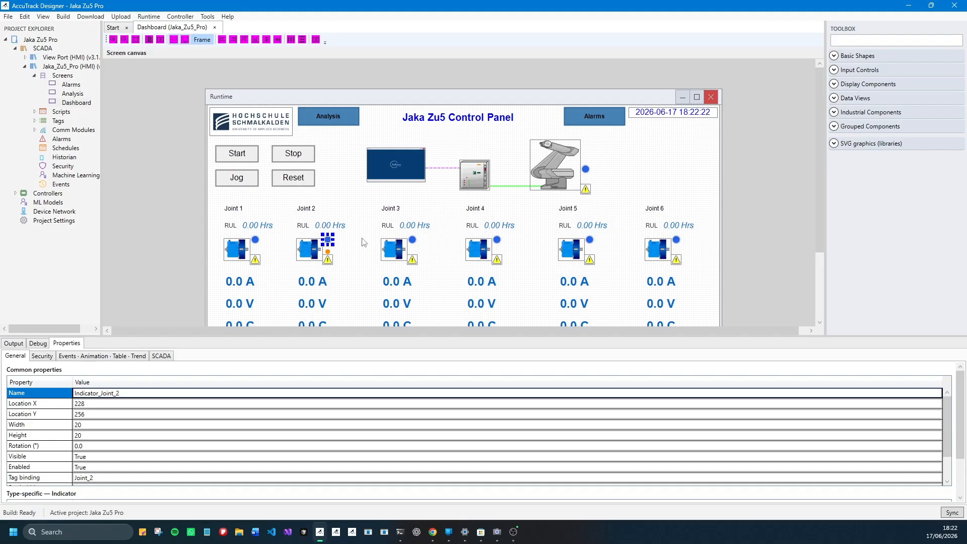
{"action": "scroll", "coordinate": [415, 243], "scroll_direction": "down", "scroll_amount": 1}
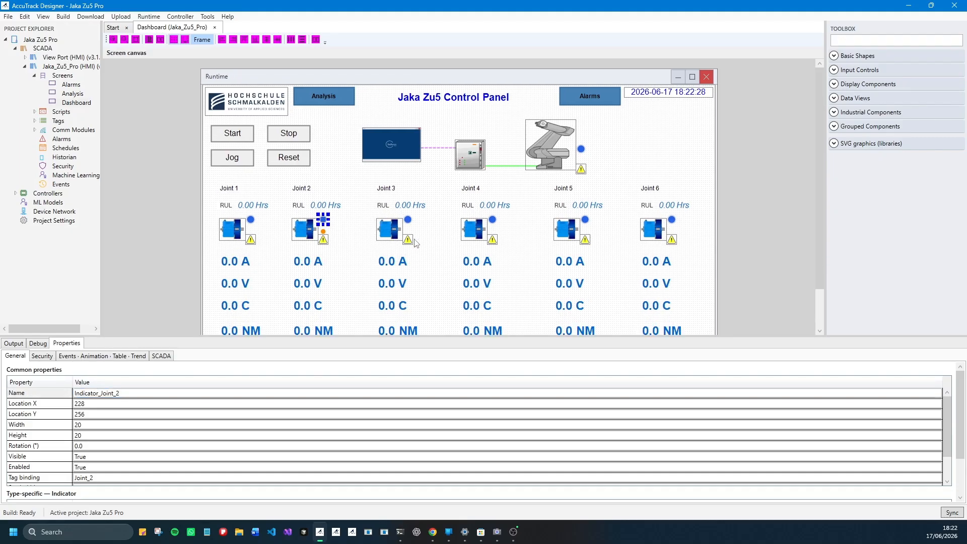
{"action": "left_click", "coordinate": [416, 243]}
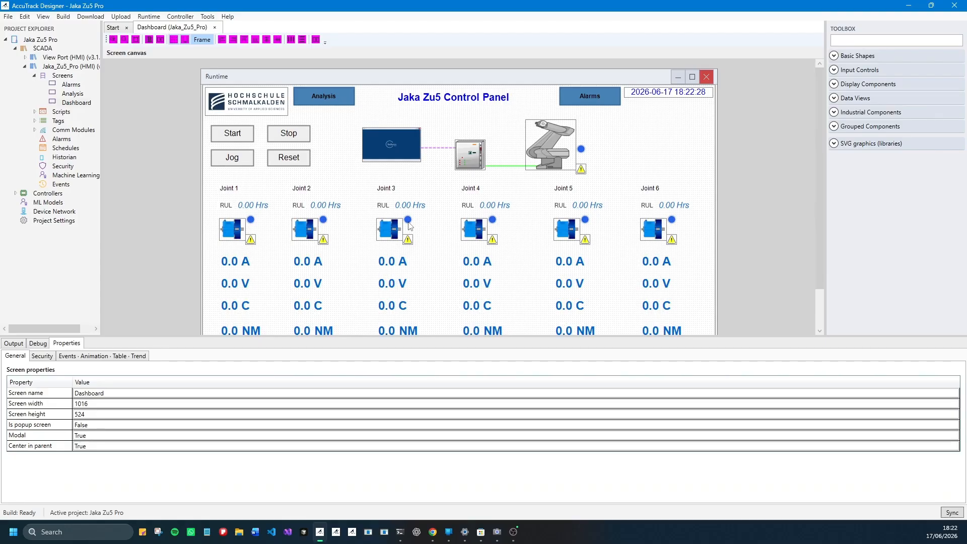
{"action": "left_click", "coordinate": [409, 222]}
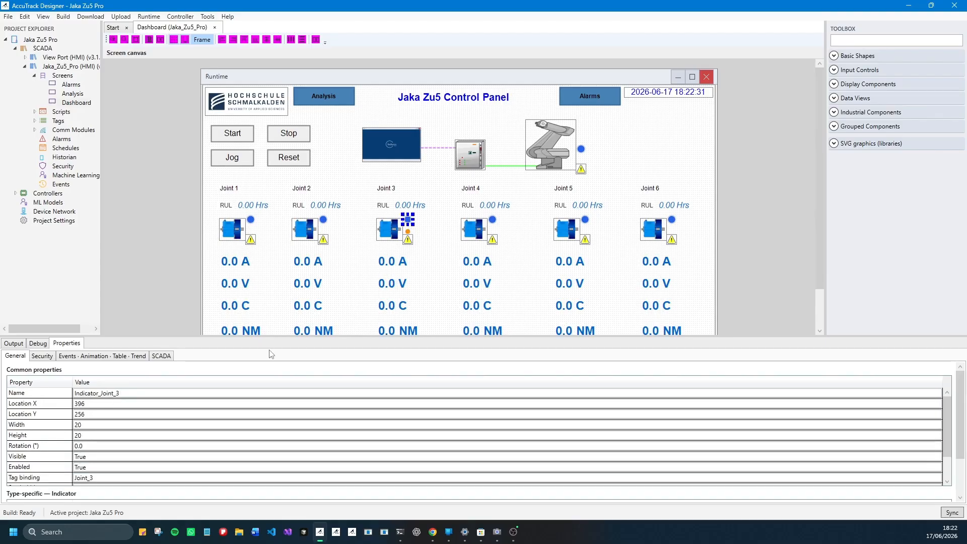
- Inspect the robot graphic and the Start button, including the parameters of the button's OnClick event
{"action": "left_click", "coordinate": [557, 148]}
{"action": "left_click", "coordinate": [485, 149]}
{"action": "left_click", "coordinate": [390, 153]}
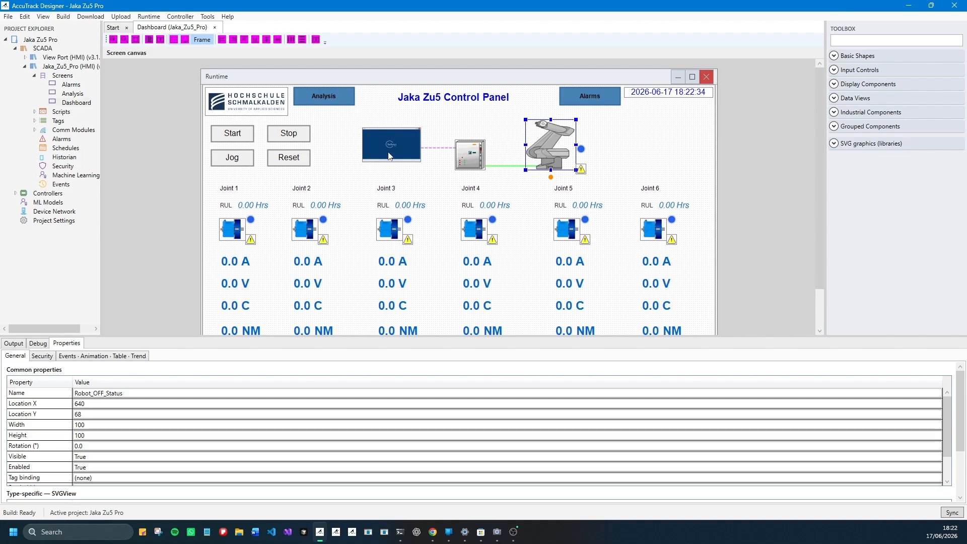
{"action": "left_click", "coordinate": [230, 141]}
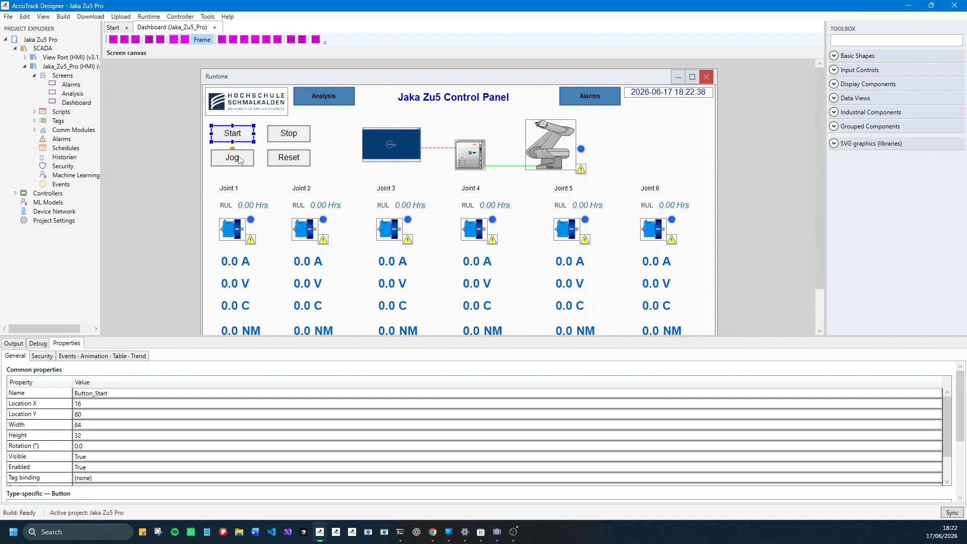
{"action": "left_click", "coordinate": [97, 357]}
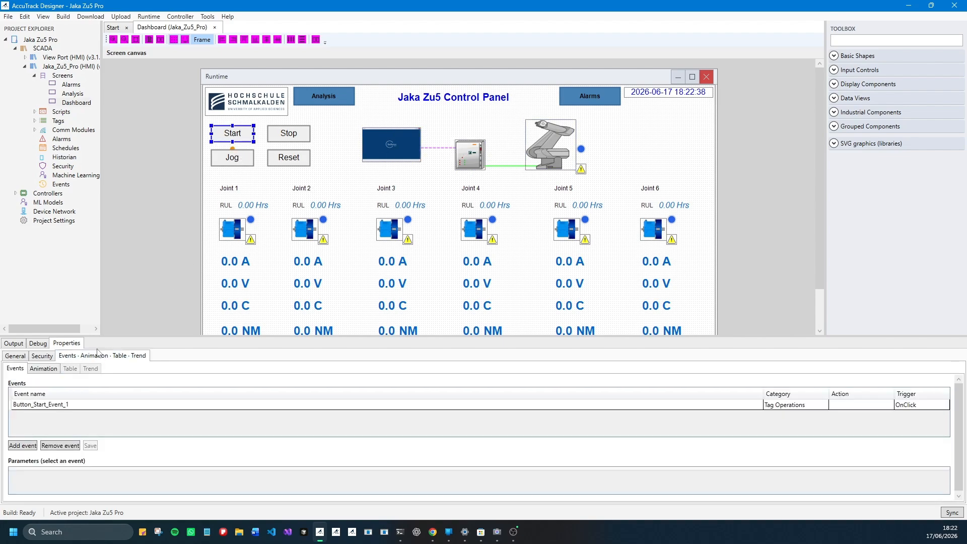
{"action": "left_click", "coordinate": [51, 369]}
{"action": "left_click", "coordinate": [15, 368]}
{"action": "left_click", "coordinate": [79, 405]}
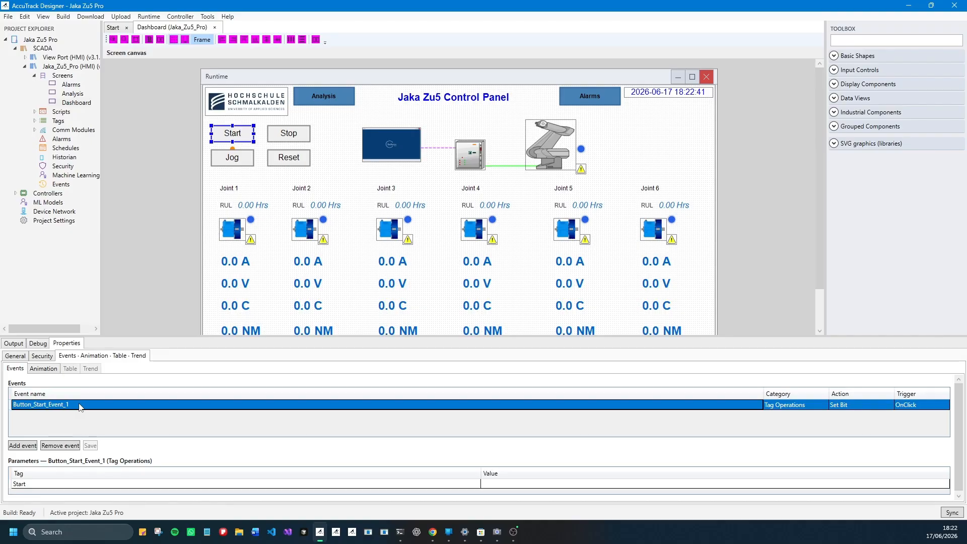
{"action": "left_click", "coordinate": [88, 418]}
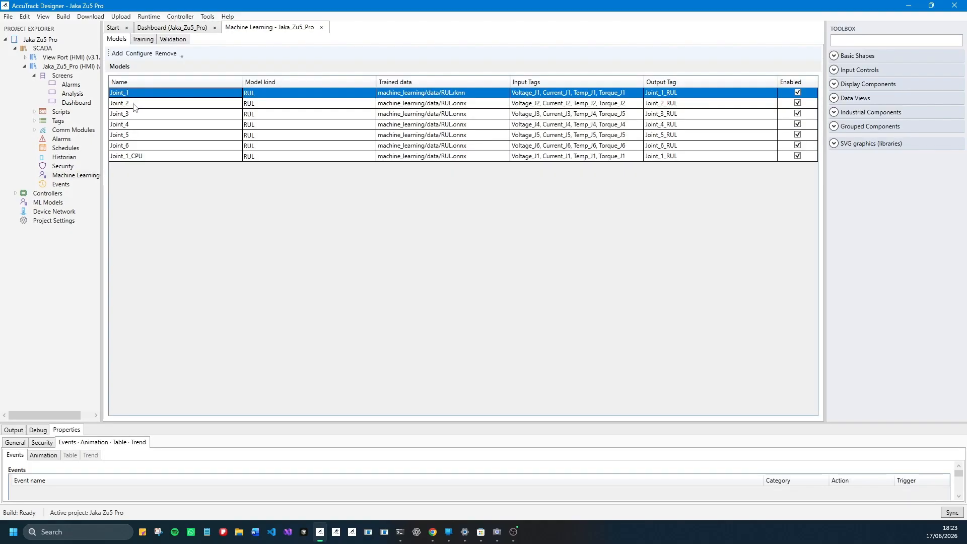
- Review the machine learning models of Jaka_Zu5_Pro, checking each joint's trained data file, input tags and output tag
{"action": "left_click", "coordinate": [134, 104]}
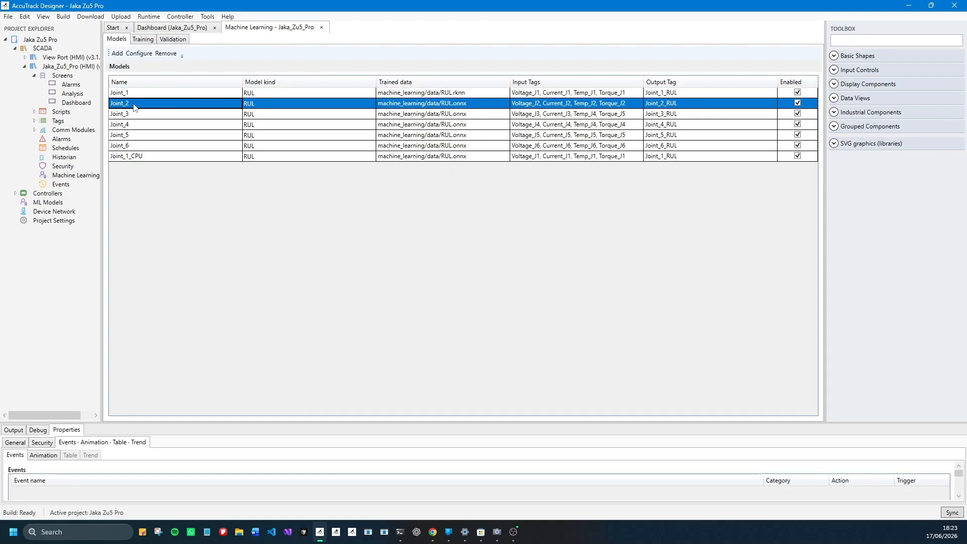
{"action": "key", "text": "Up"}
{"action": "left_click", "coordinate": [141, 107]}
{"action": "left_click", "coordinate": [139, 115]}
{"action": "left_click", "coordinate": [140, 127]}
{"action": "left_click", "coordinate": [140, 135]}
{"action": "left_click", "coordinate": [140, 146]}
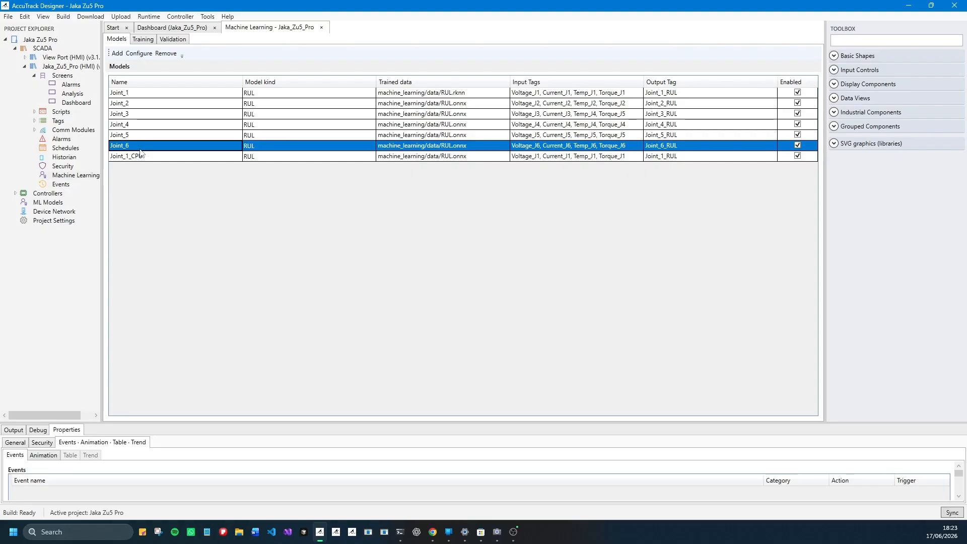
{"action": "left_click", "coordinate": [135, 95]}
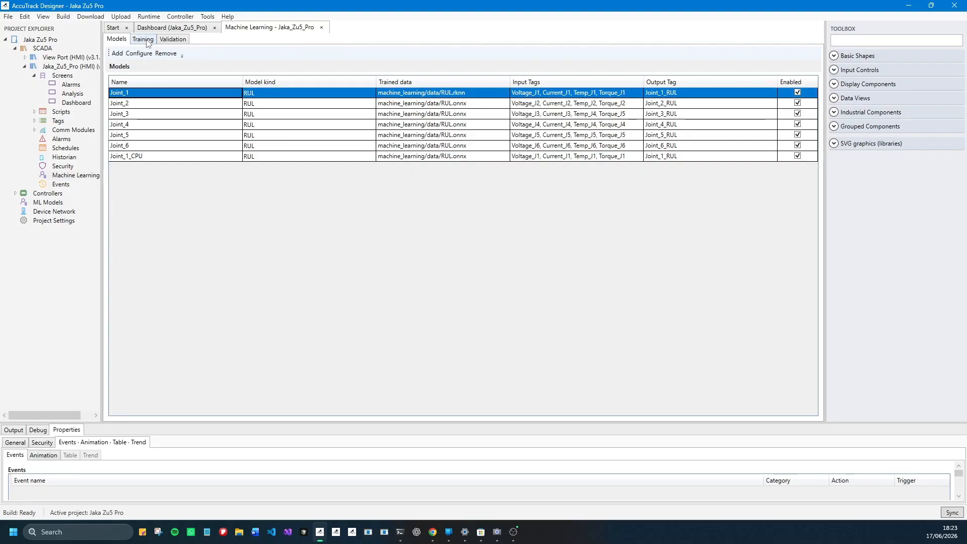
{"action": "left_click", "coordinate": [470, 129]}
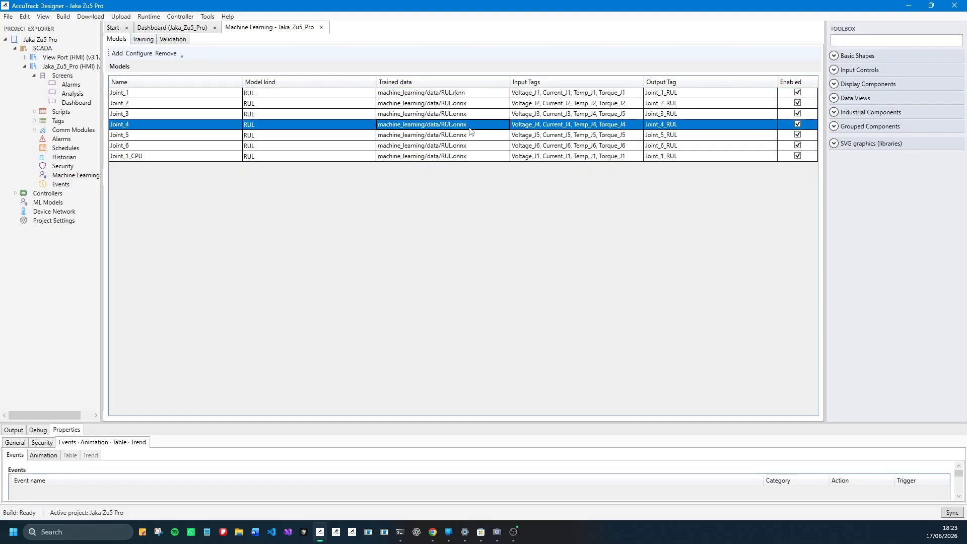
{"action": "left_click", "coordinate": [473, 136]}
{"action": "left_click", "coordinate": [213, 124]}
{"action": "left_click", "coordinate": [197, 105]}
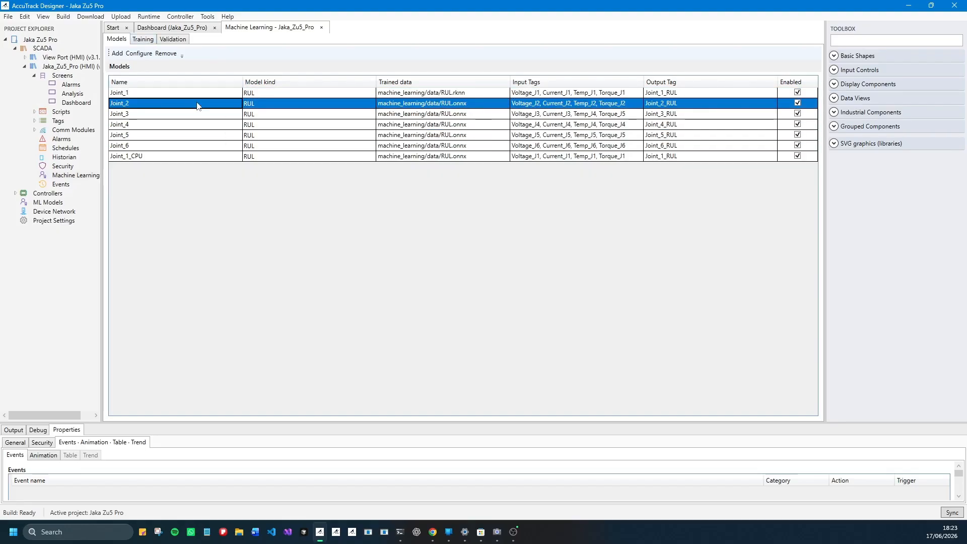
{"action": "left_click", "coordinate": [189, 95]}
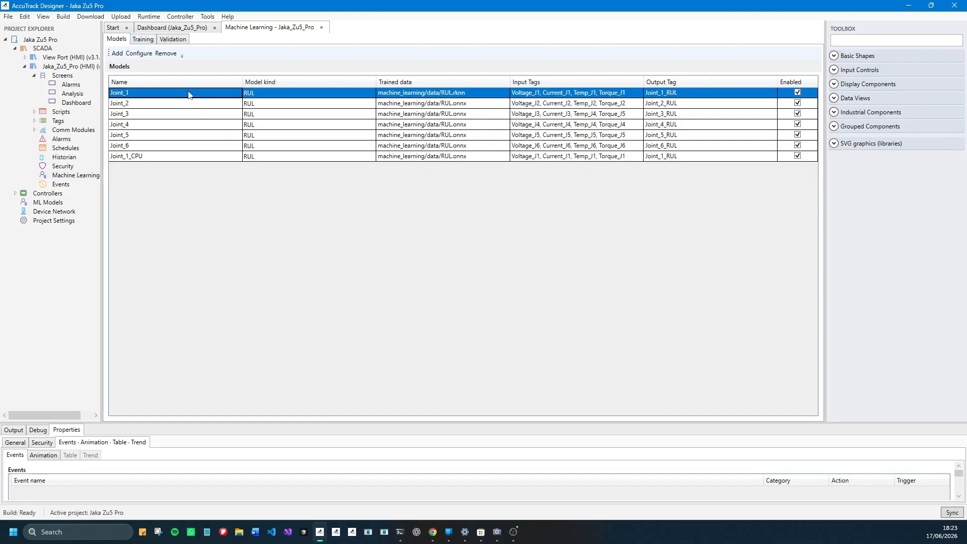
- Rebuild the [SCADA] Jaka_Zu5_Pro project
{"action": "left_click", "coordinate": [75, 103]}
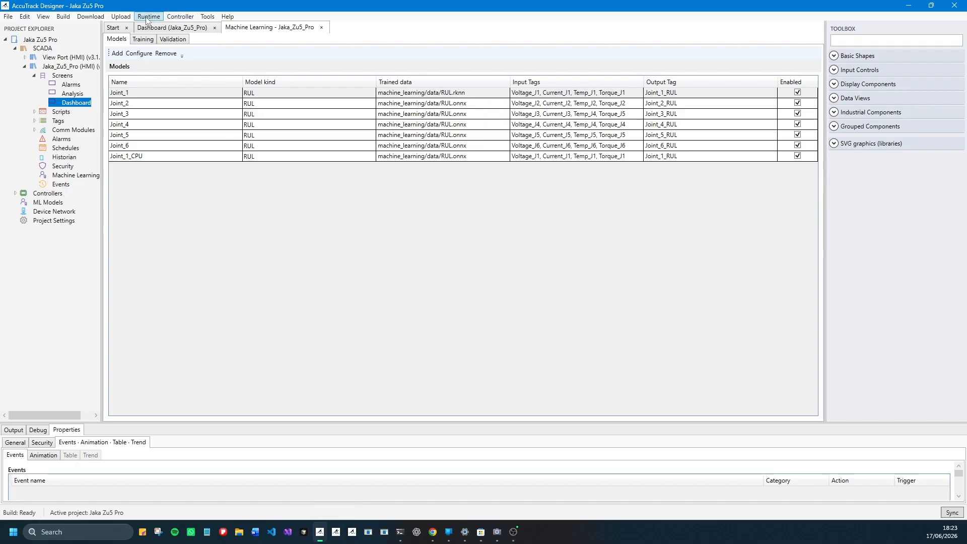
{"action": "left_click", "coordinate": [63, 17]}
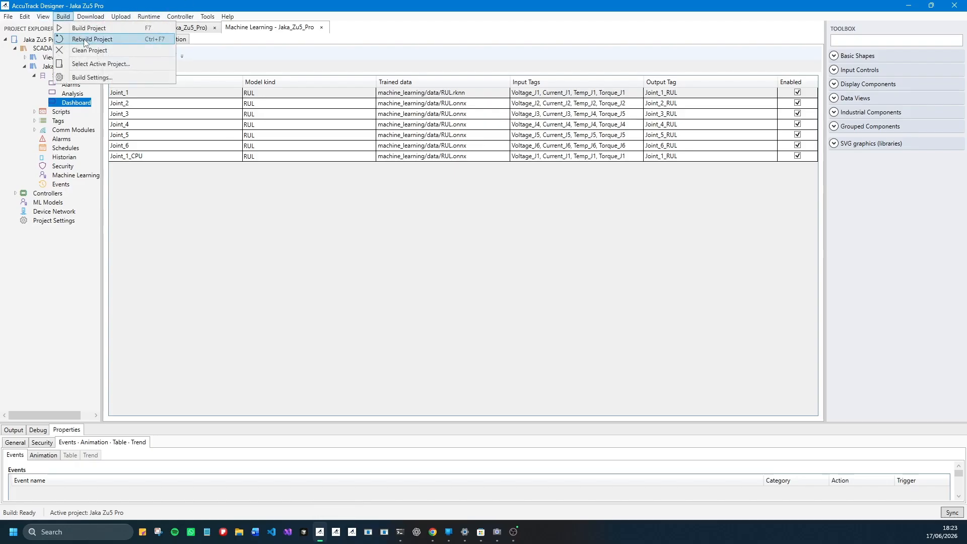
{"action": "left_click", "coordinate": [85, 41]}
{"action": "left_click", "coordinate": [456, 241]}
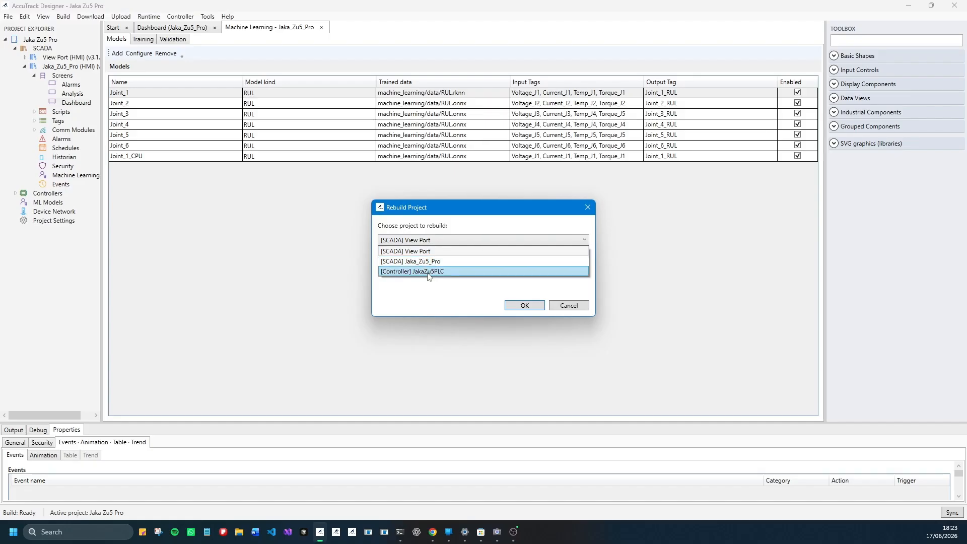
{"action": "left_click", "coordinate": [428, 262]}
{"action": "left_click", "coordinate": [517, 306]}
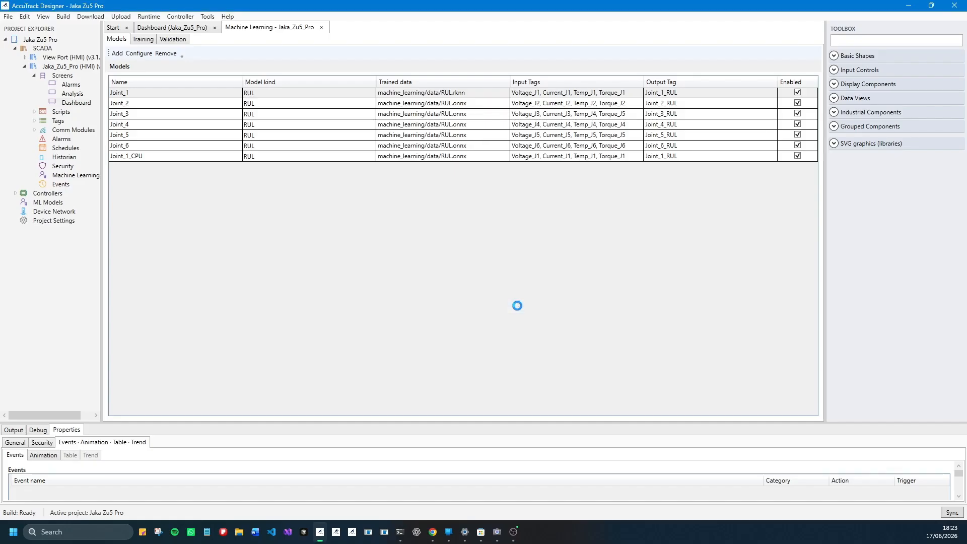
{"action": "left_click", "coordinate": [542, 299]}
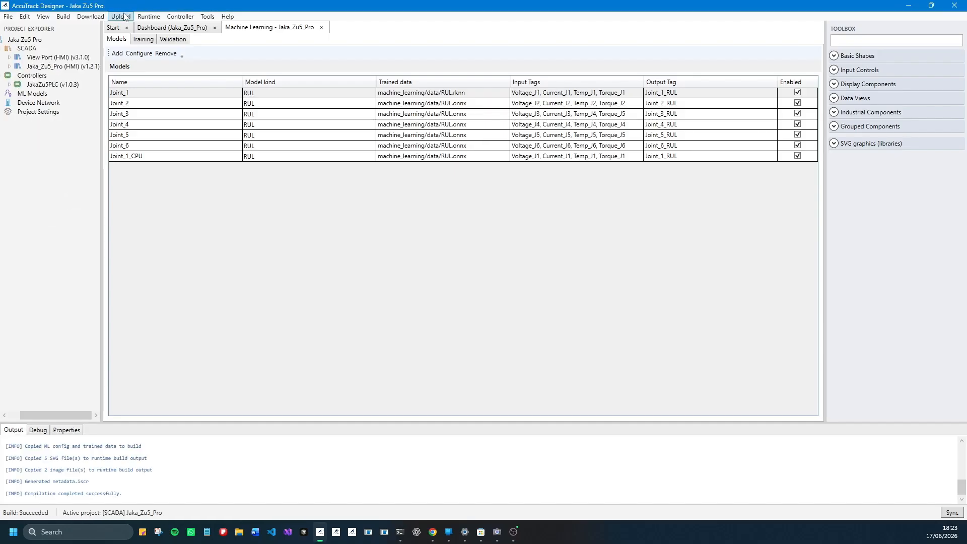
- Start the runtime simulation of the Jaka_Zu5_Pro project and move its window clear of the project explorer
{"action": "left_click", "coordinate": [149, 16]}
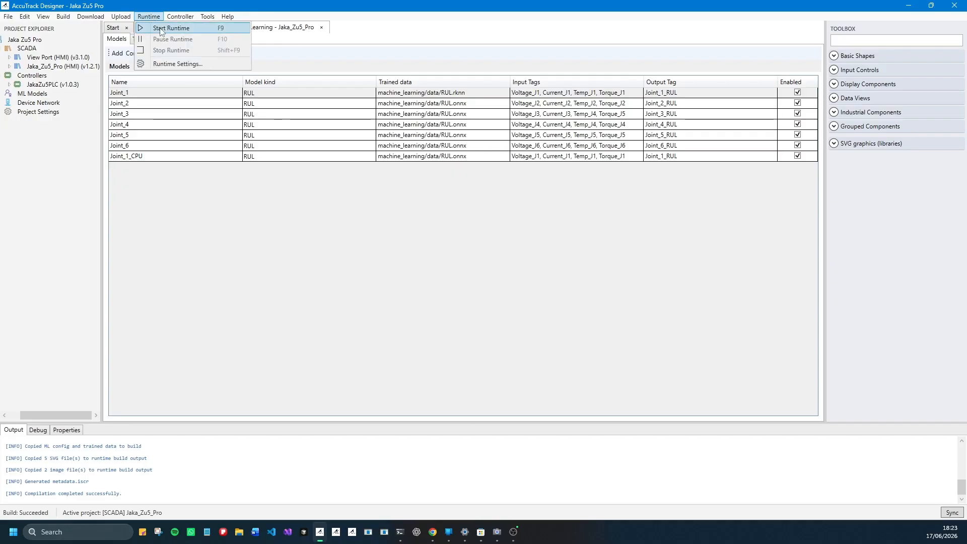
{"action": "left_click", "coordinate": [160, 28]}
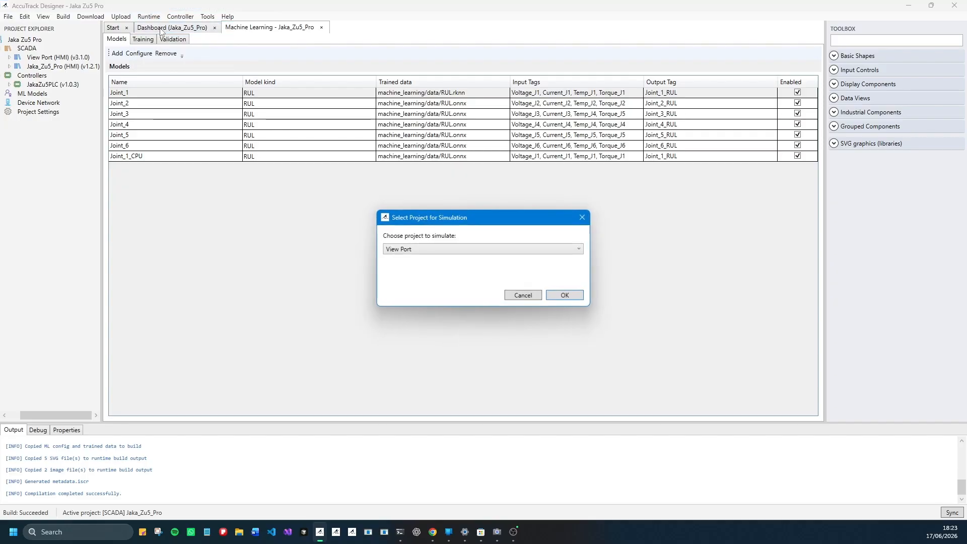
{"action": "left_click", "coordinate": [504, 248]}
{"action": "left_click", "coordinate": [436, 271]}
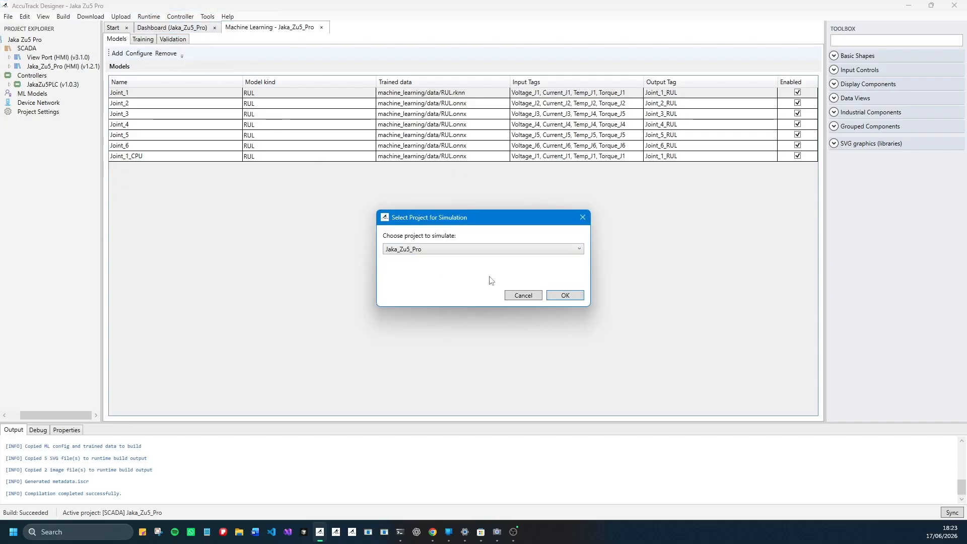
{"action": "left_click", "coordinate": [564, 296]}
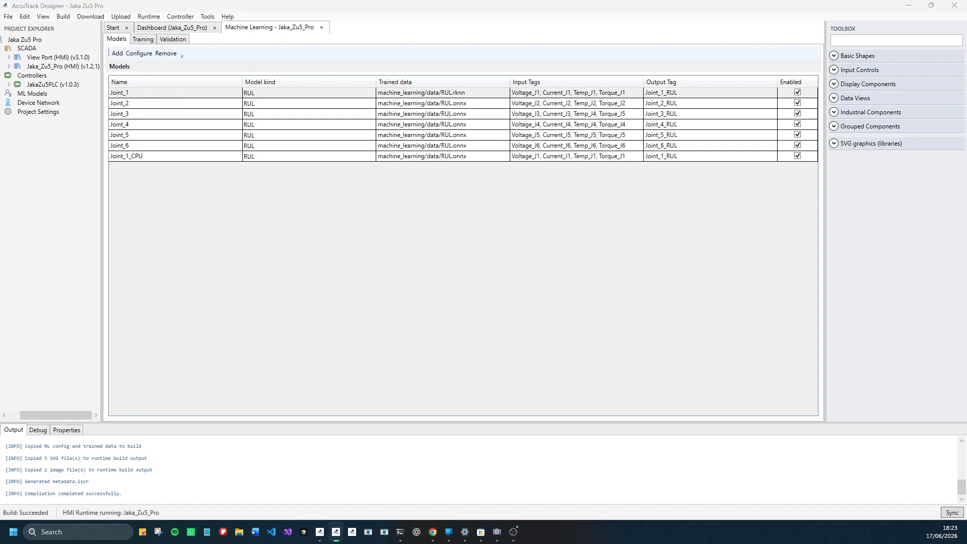
{"action": "left_click_drag", "start_coordinate": [402, 101], "coordinate": [568, 101]}
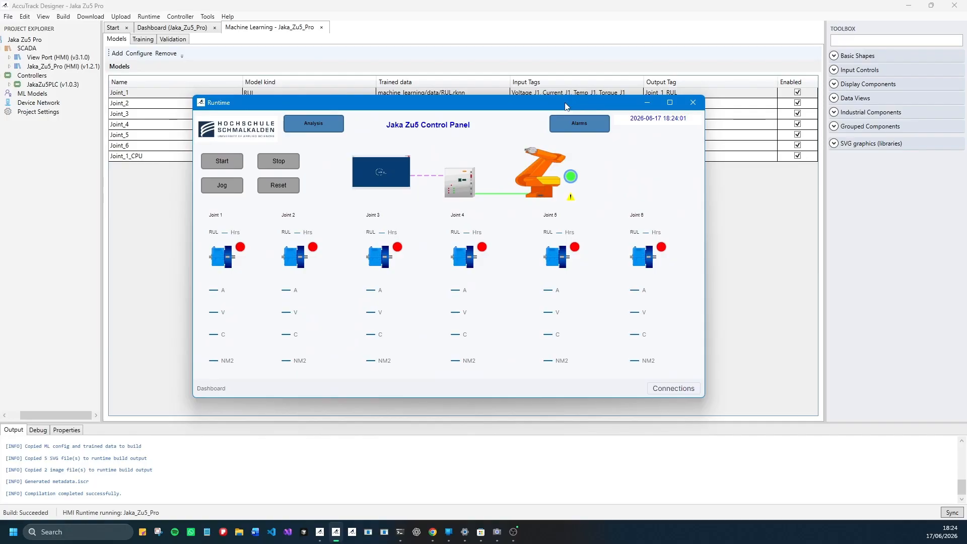
{"action": "left_click_drag", "start_coordinate": [429, 104], "coordinate": [606, 56]}
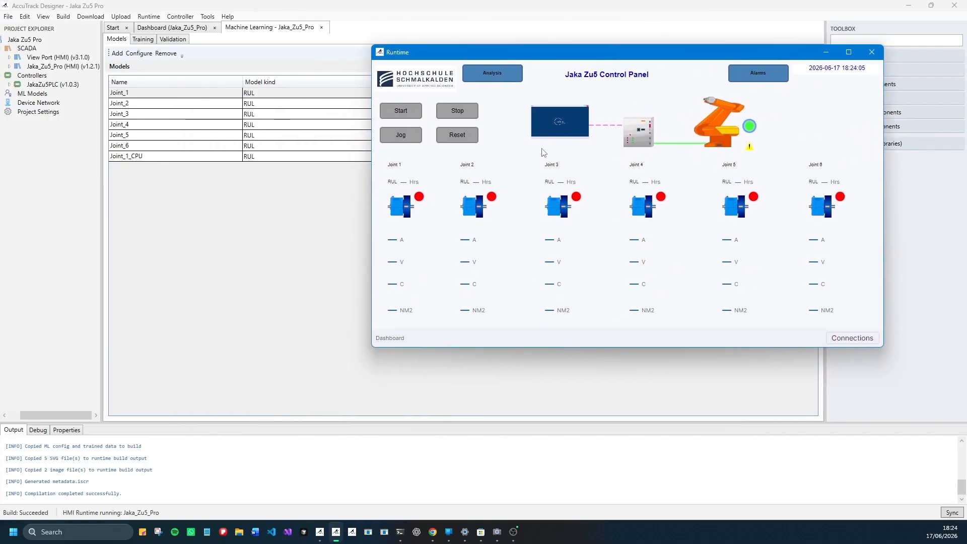
- Test the Start, Jog and Reset commands on the running Jaka Zu5 Control Panel
{"action": "left_click", "coordinate": [402, 114]}
{"action": "left_click", "coordinate": [408, 137]}
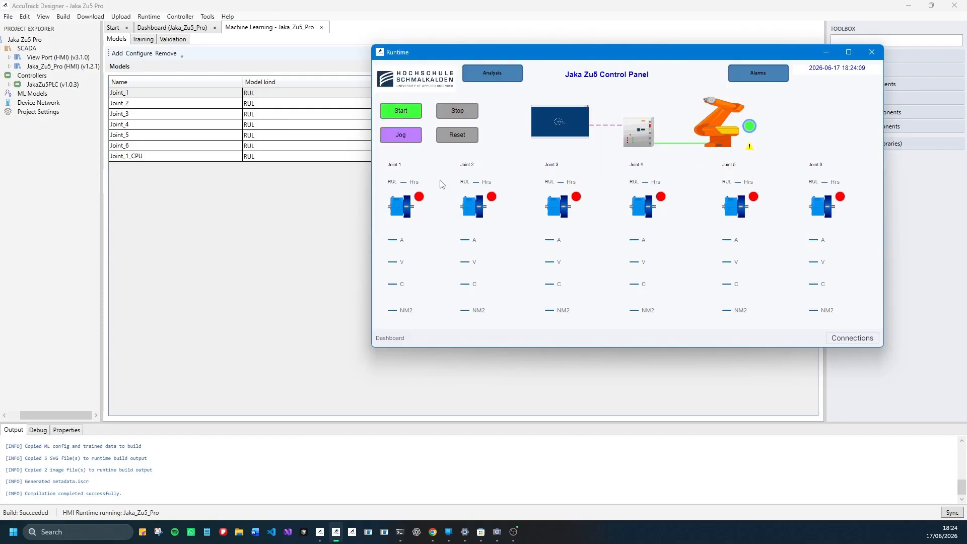
{"action": "left_click", "coordinate": [455, 139]}
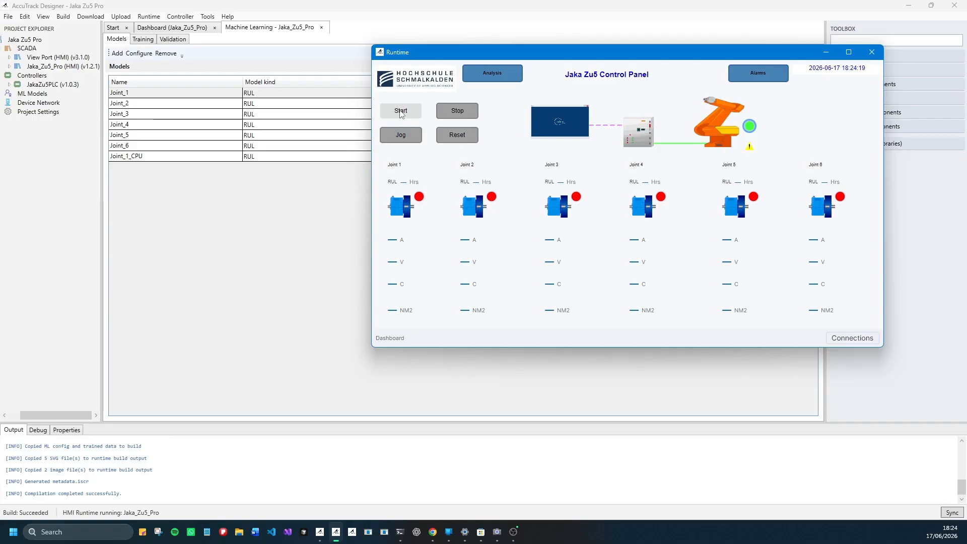
- Review the ML_Post_Processing and RobotControl scripts of Jaka_Zu5_Pro, then return to the Jaka Zu5 Control Panel runtime
{"action": "left_click", "coordinate": [10, 66]}
{"action": "left_click", "coordinate": [19, 84]}
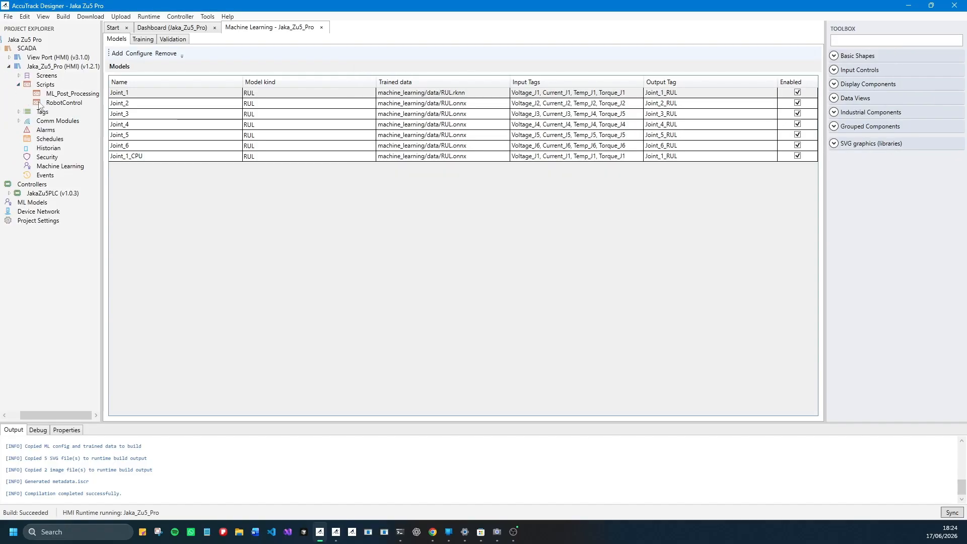
{"action": "double_click", "coordinate": [55, 96]}
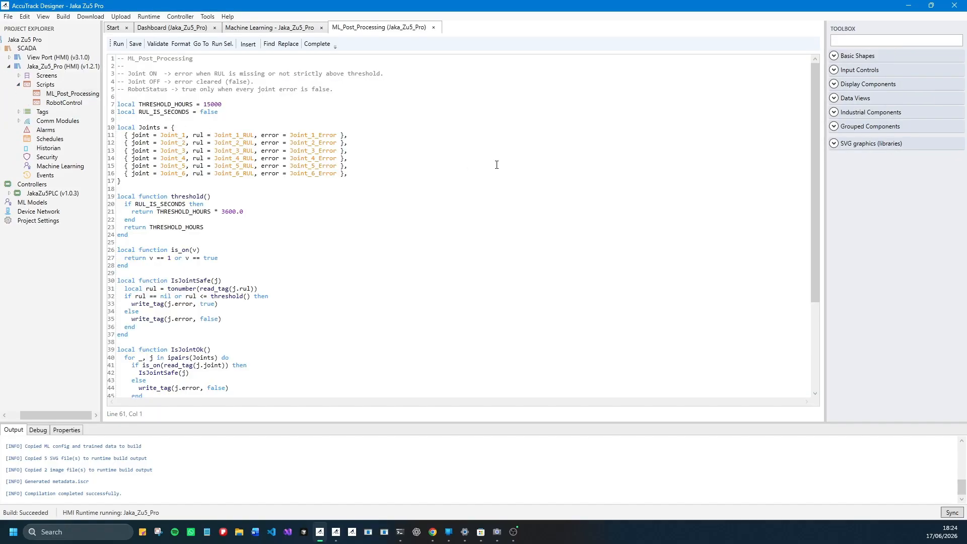
{"action": "left_click_drag", "start_coordinate": [812, 157], "coordinate": [826, 238]}
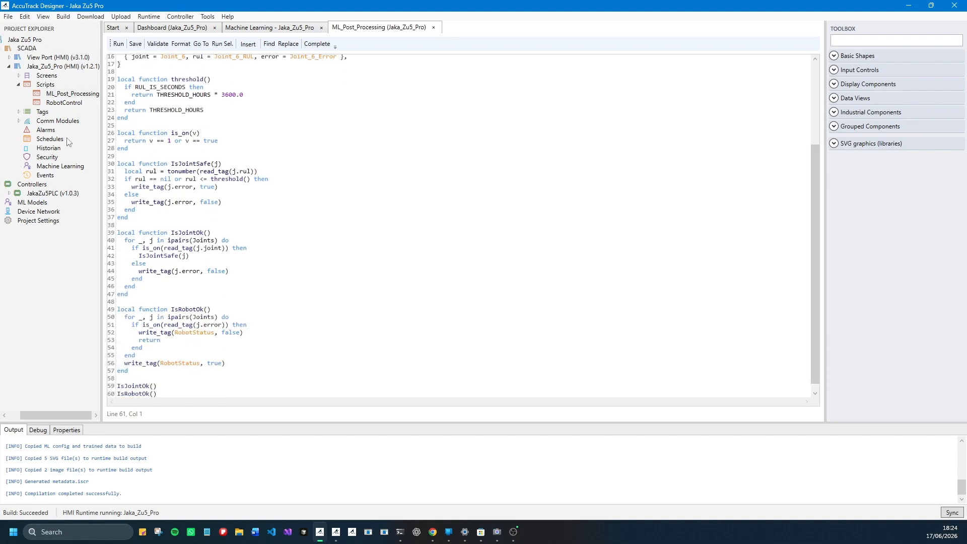
{"action": "double_click", "coordinate": [73, 102]}
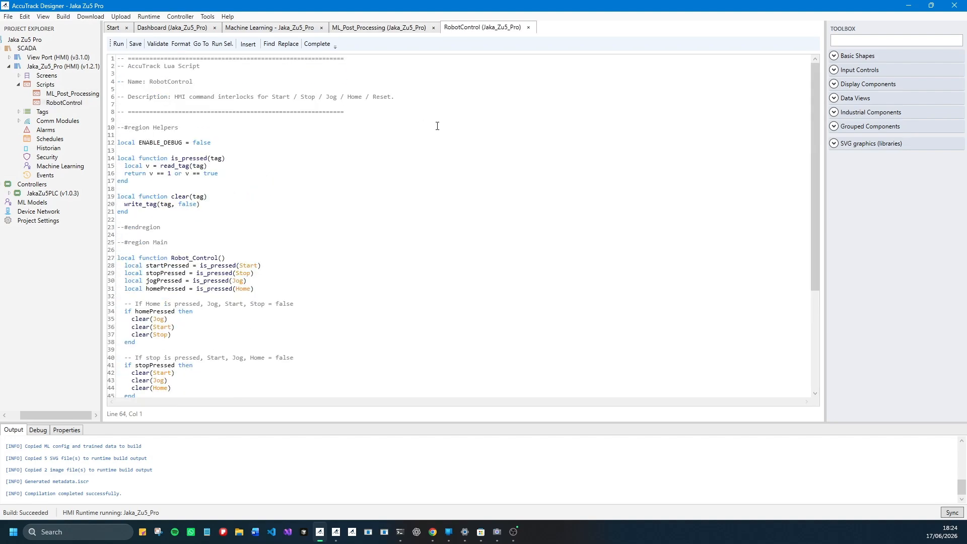
{"action": "left_click_drag", "start_coordinate": [811, 141], "coordinate": [828, 173]}
{"action": "left_click", "coordinate": [421, 152]}
{"action": "left_click", "coordinate": [336, 531]}
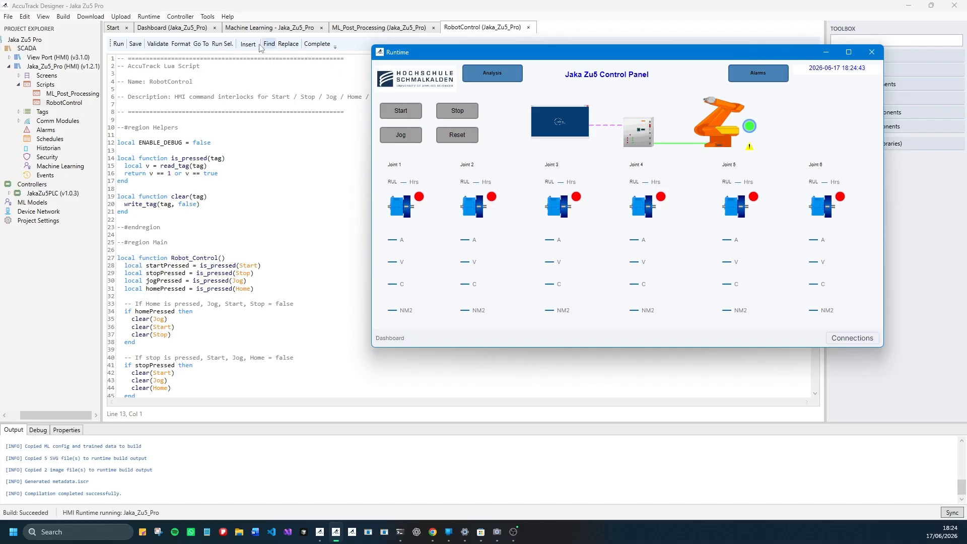
- Examine the Main program of the JakaZu5PLC controller and its calls to DarkStar_Command and DarkStar_Physics
{"action": "left_click", "coordinate": [43, 193]}
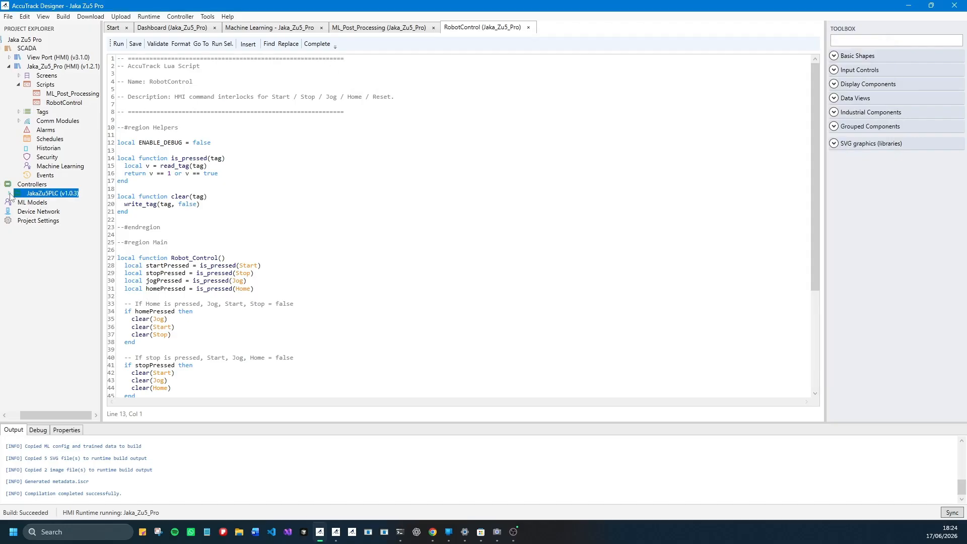
{"action": "left_click", "coordinate": [9, 192]}
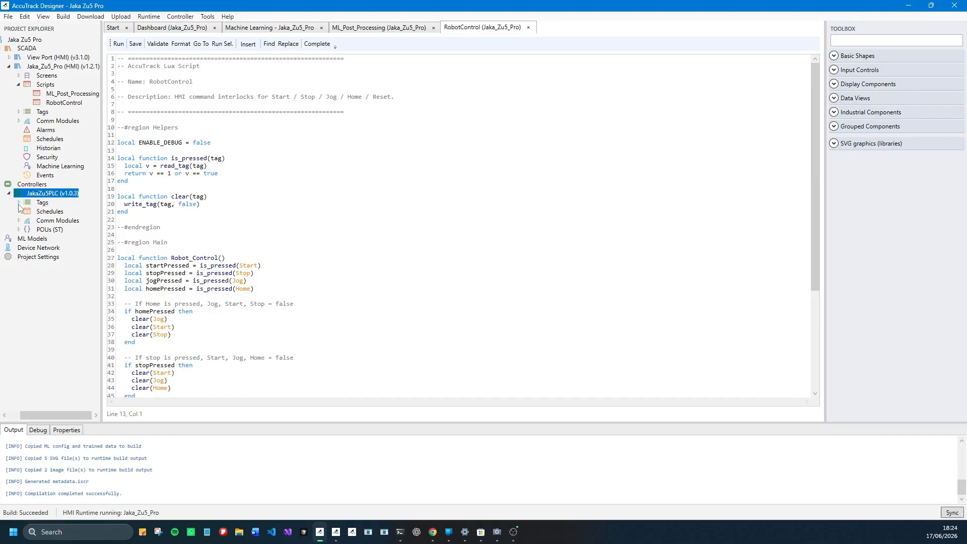
{"action": "left_click", "coordinate": [19, 220]}
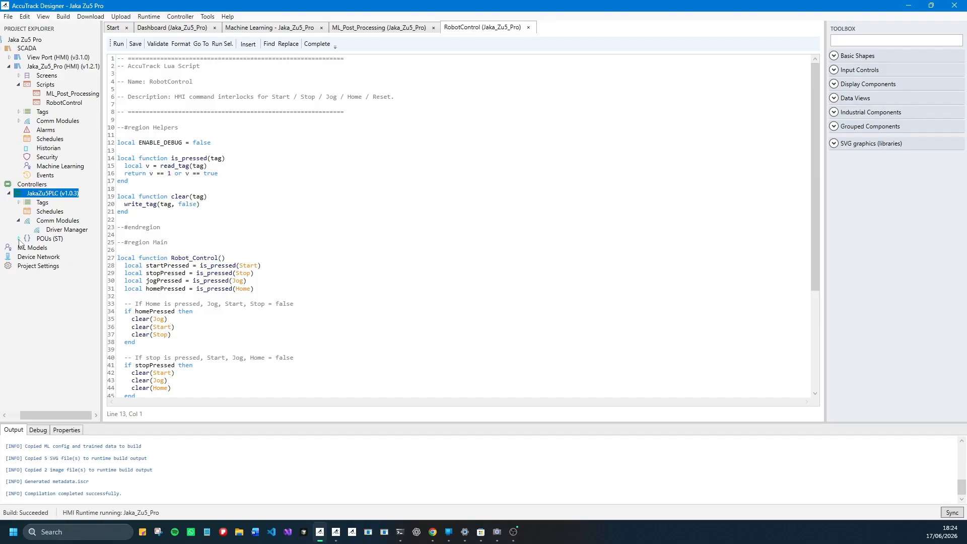
{"action": "left_click", "coordinate": [18, 238]}
{"action": "double_click", "coordinate": [49, 249]}
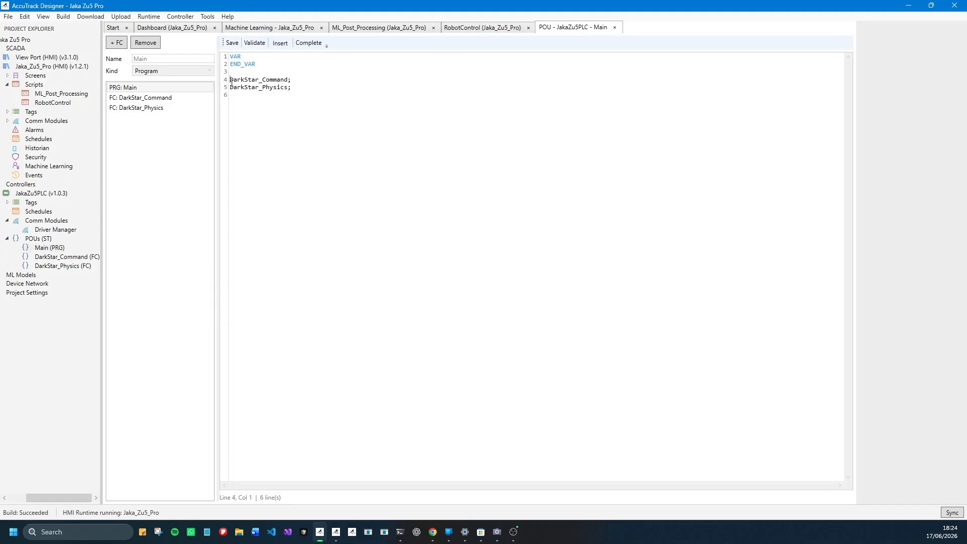
{"action": "left_click_drag", "start_coordinate": [231, 81], "coordinate": [296, 79]}
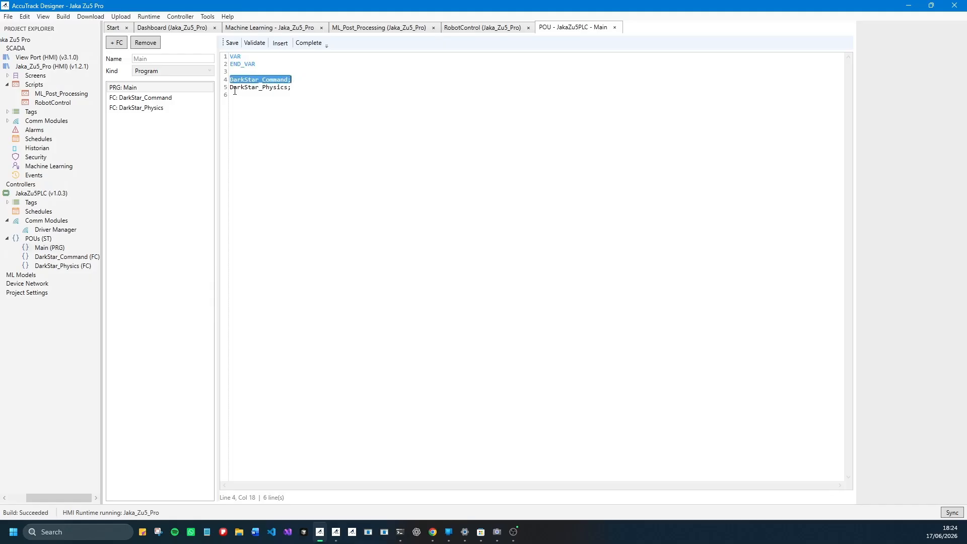
{"action": "left_click_drag", "start_coordinate": [231, 88], "coordinate": [287, 89]}
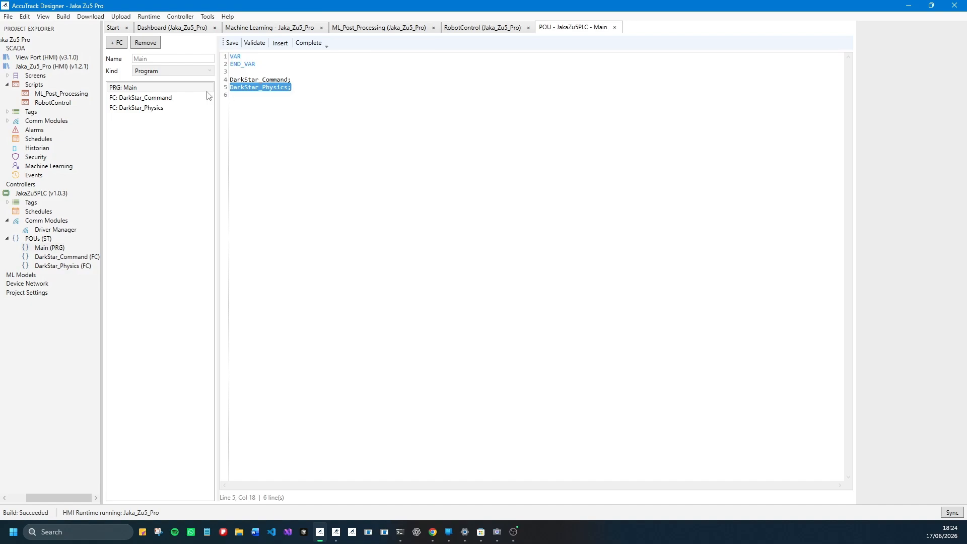
- Review the DarkStar_Command and DarkStar_Physics function code, checking the command logic against the Jaka_Zu5_Pro dashboard
{"action": "left_click", "coordinate": [137, 99]}
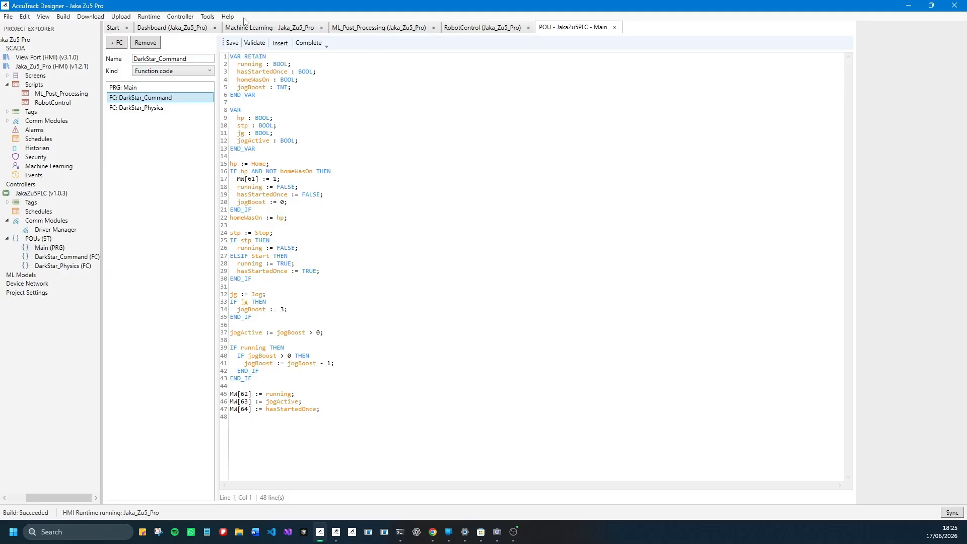
{"action": "left_click", "coordinate": [171, 28]}
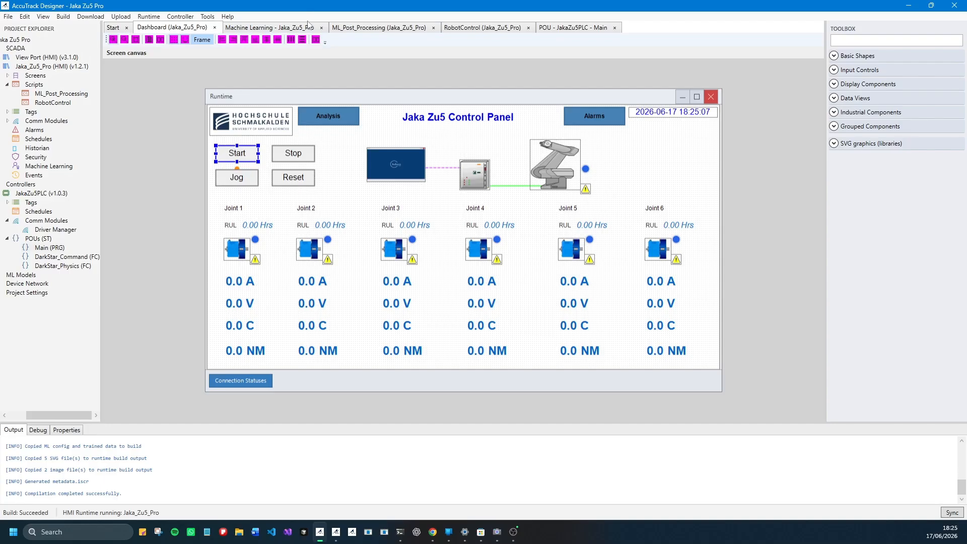
{"action": "left_click", "coordinate": [567, 29]}
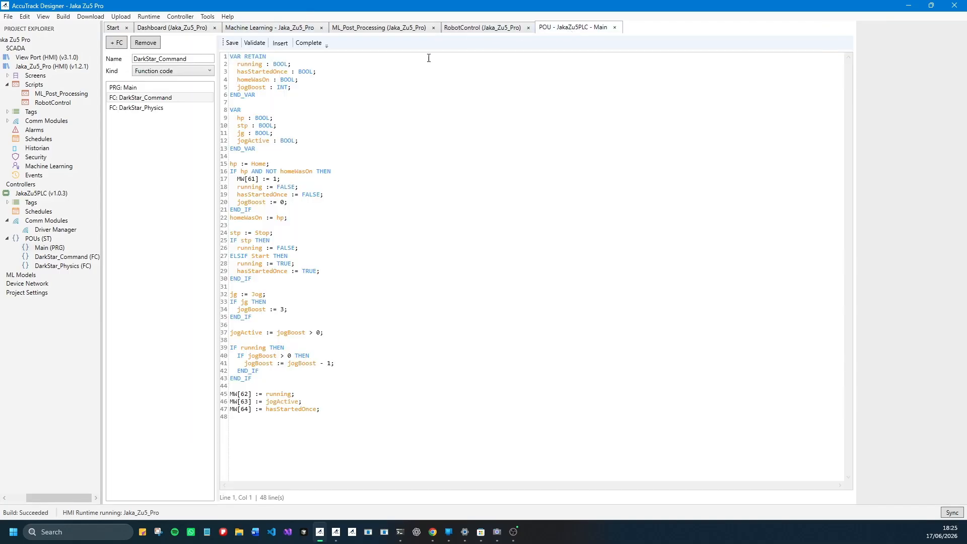
{"action": "left_click", "coordinate": [143, 109]}
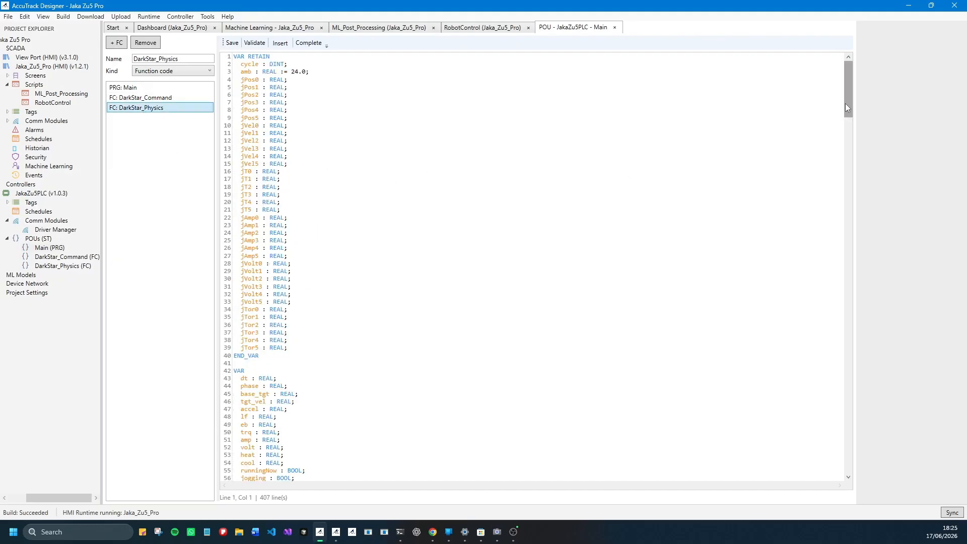
{"action": "left_click_drag", "start_coordinate": [845, 104], "coordinate": [849, 196]}
{"action": "left_click_drag", "start_coordinate": [851, 207], "coordinate": [890, 395]}
- Start the controller simulation for the JakaZu5PLC project and minimize its controller window
{"action": "left_click", "coordinate": [302, 29]}
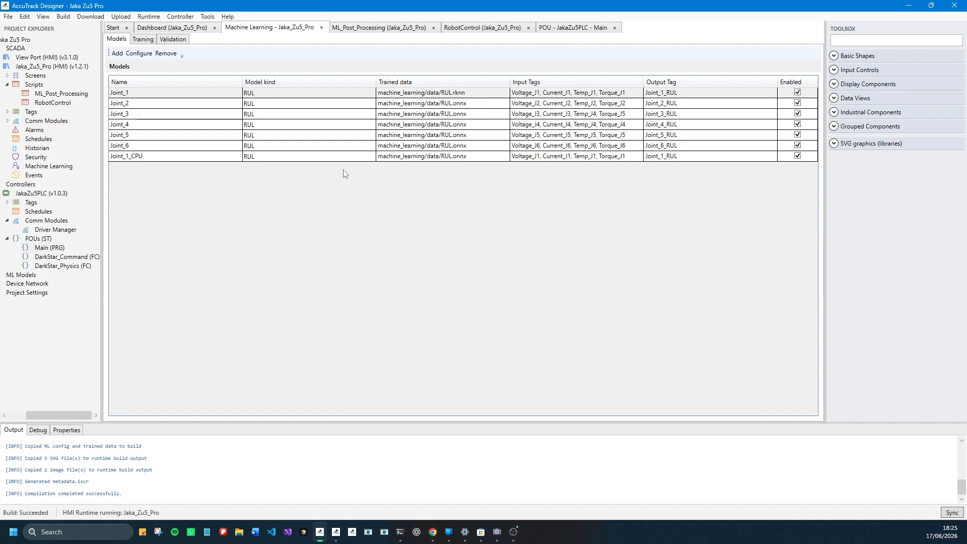
{"action": "left_click", "coordinate": [181, 16]}
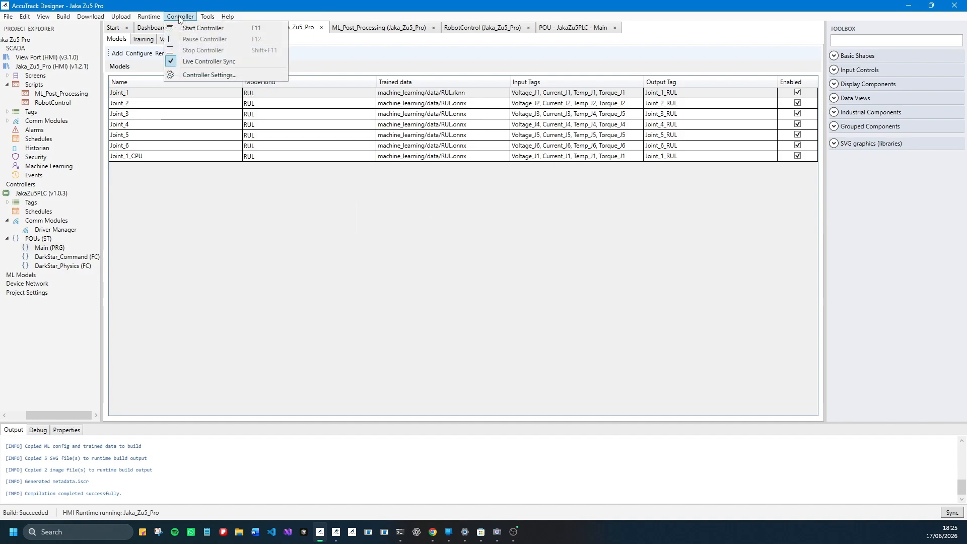
{"action": "left_click", "coordinate": [202, 28]}
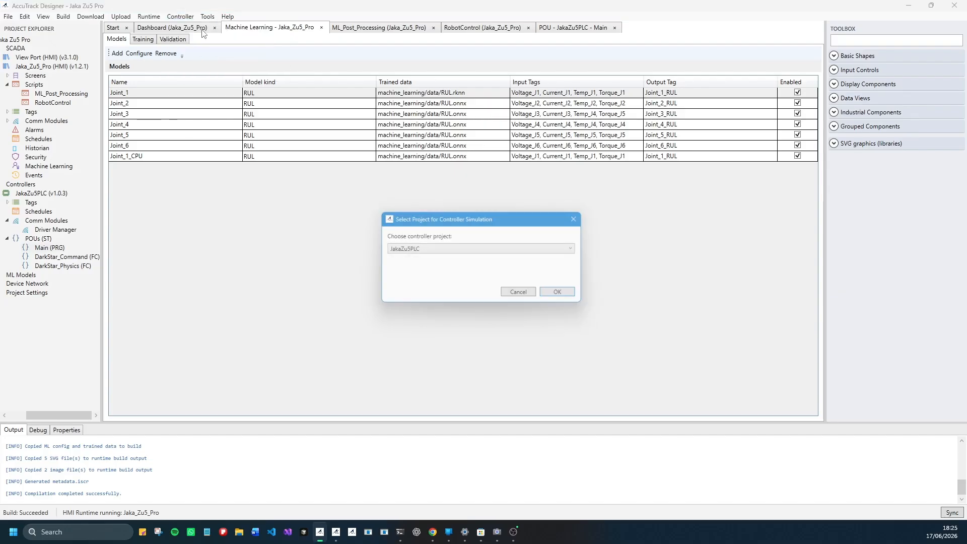
{"action": "left_click", "coordinate": [423, 249]}
{"action": "left_click", "coordinate": [423, 251]}
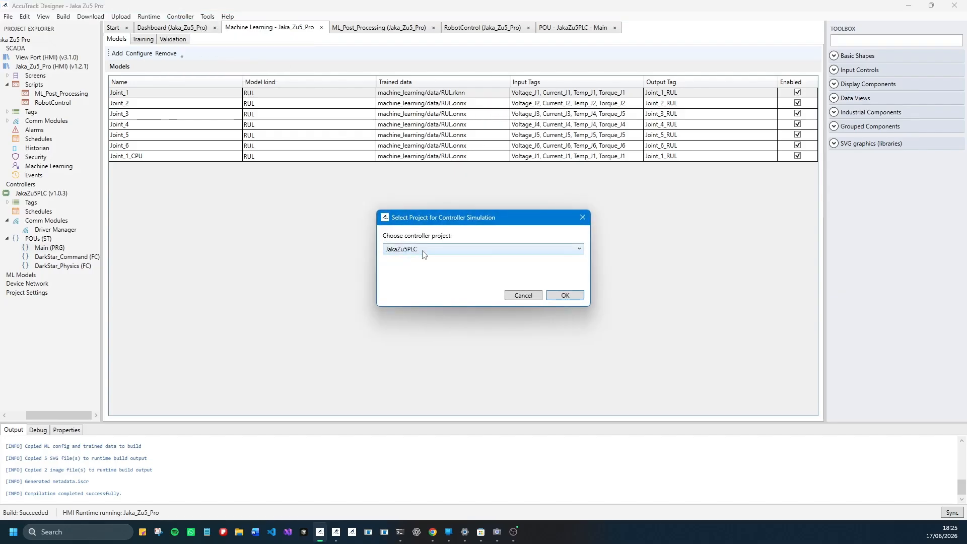
{"action": "left_click", "coordinate": [567, 296]}
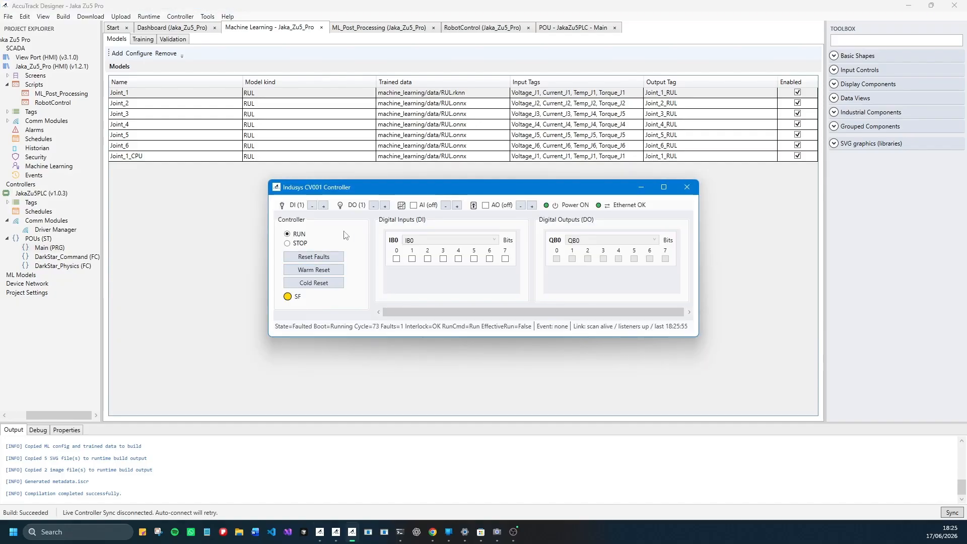
{"action": "left_click", "coordinate": [642, 190]}
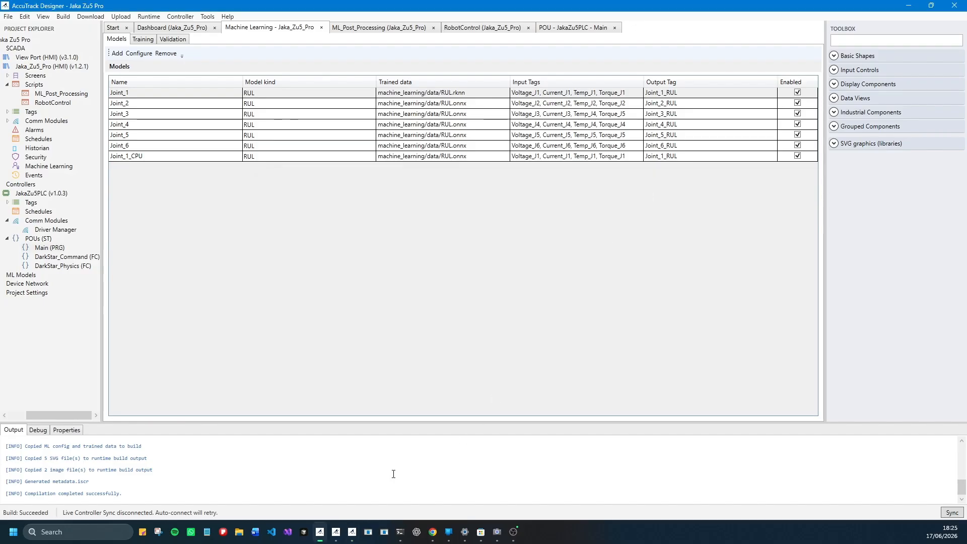
- Start the robot from the Jaka Zu5 Control Panel runtime, watch the joints' live readings and RUL, and minimize the runtime
{"action": "left_click", "coordinate": [336, 532]}
{"action": "left_click_drag", "start_coordinate": [658, 52], "coordinate": [509, 61]}
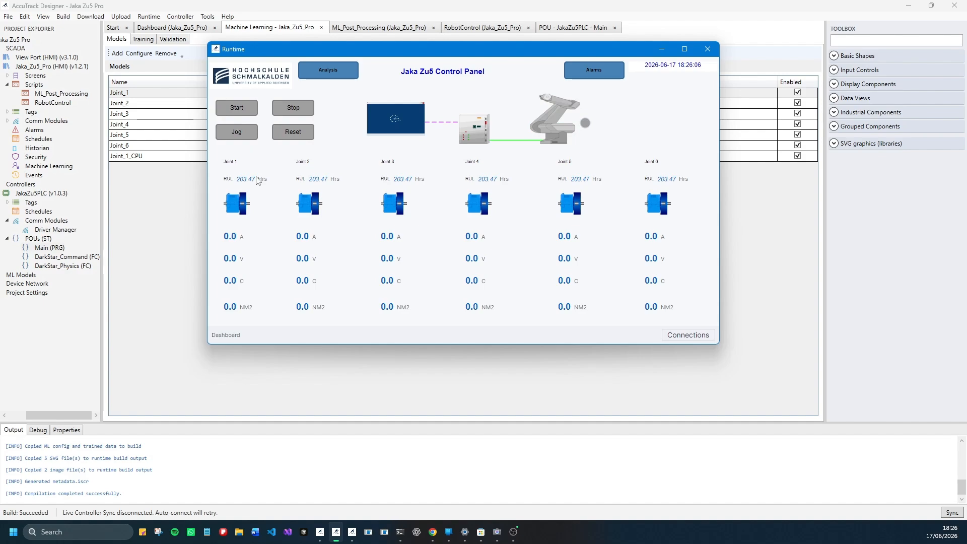
{"action": "left_click", "coordinate": [245, 109]}
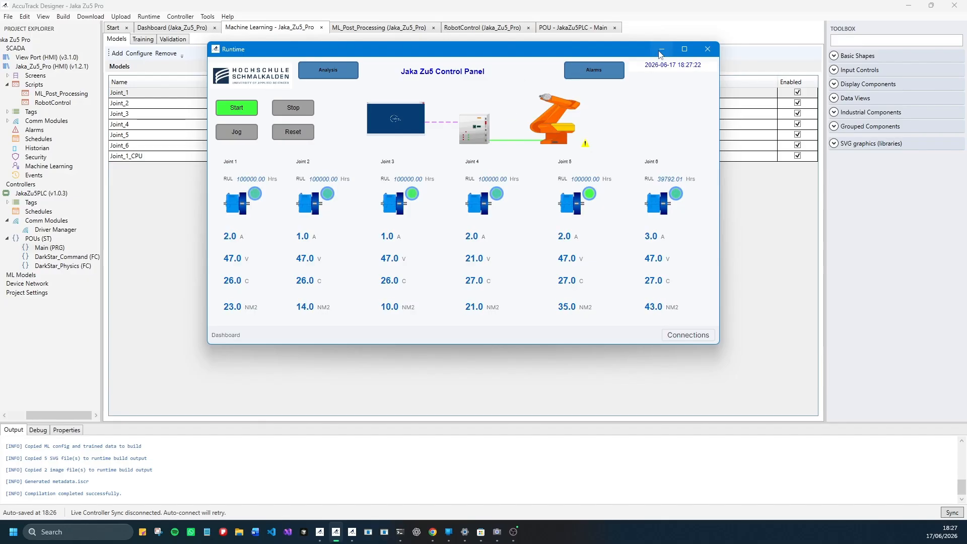
{"action": "left_click", "coordinate": [661, 51]}
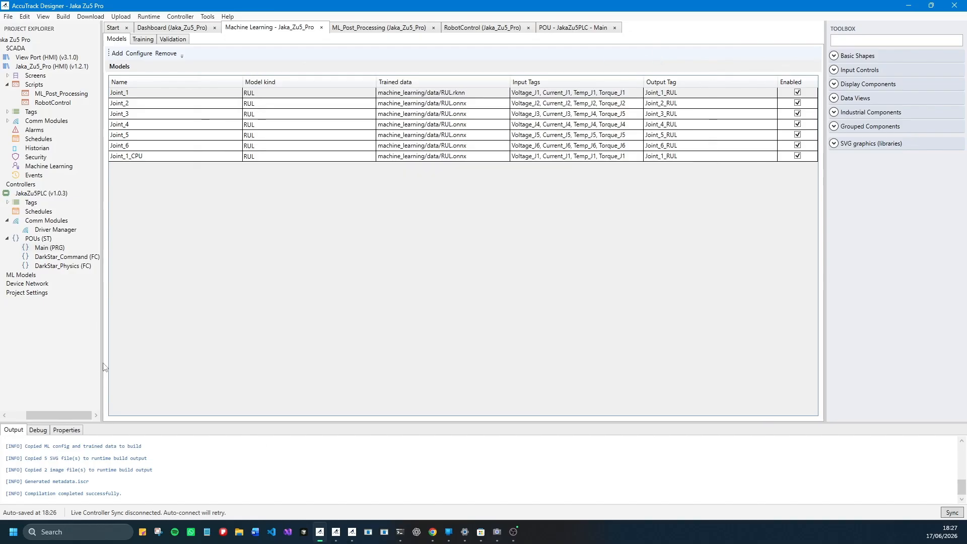
- Widen the project explorer, collapse the Controllers branch, and close the script, POU and dashboard editors, keeping Machine Learning open
{"action": "left_click_drag", "start_coordinate": [102, 363], "coordinate": [136, 361]}
{"action": "left_click", "coordinate": [17, 184]}
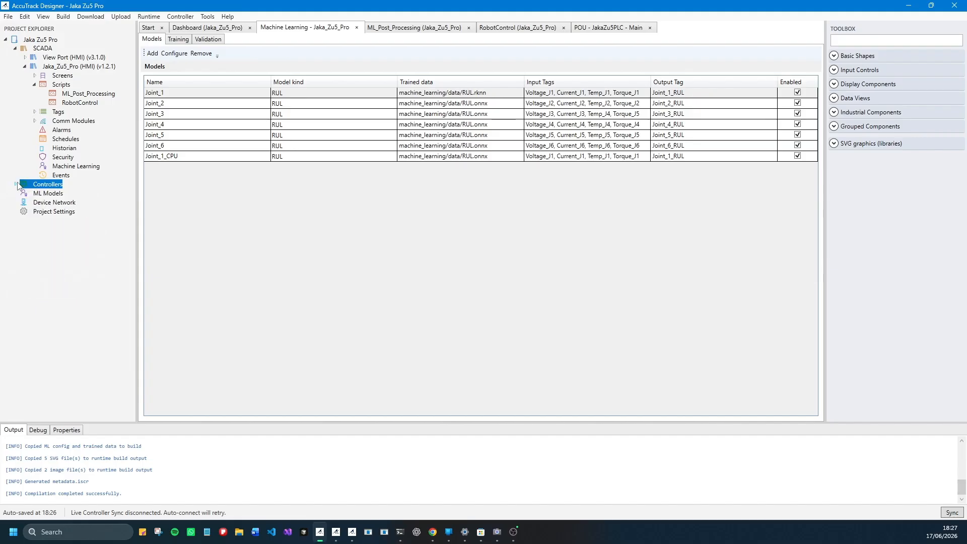
{"action": "left_click", "coordinate": [96, 167]}
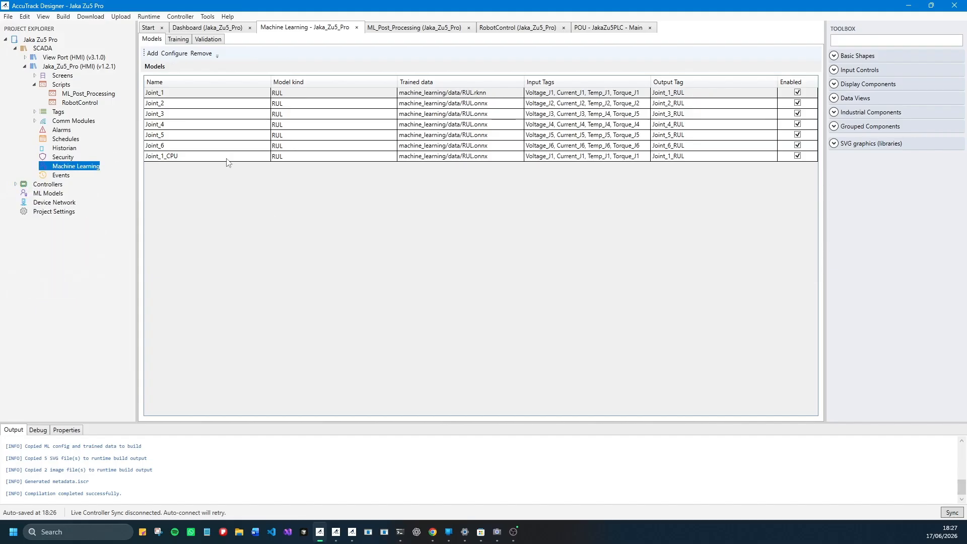
{"action": "left_click", "coordinate": [468, 28]}
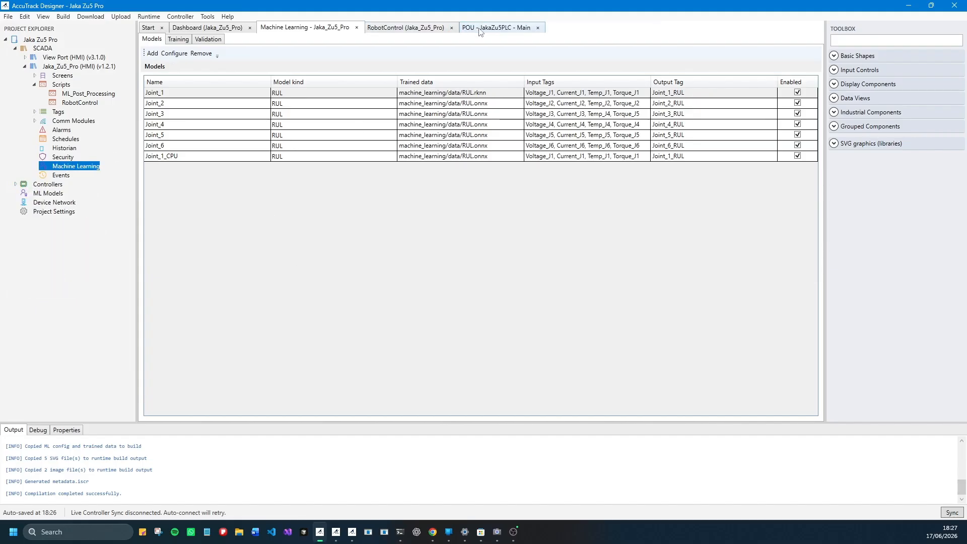
{"action": "left_click", "coordinate": [451, 28]}
{"action": "left_click", "coordinate": [442, 28]}
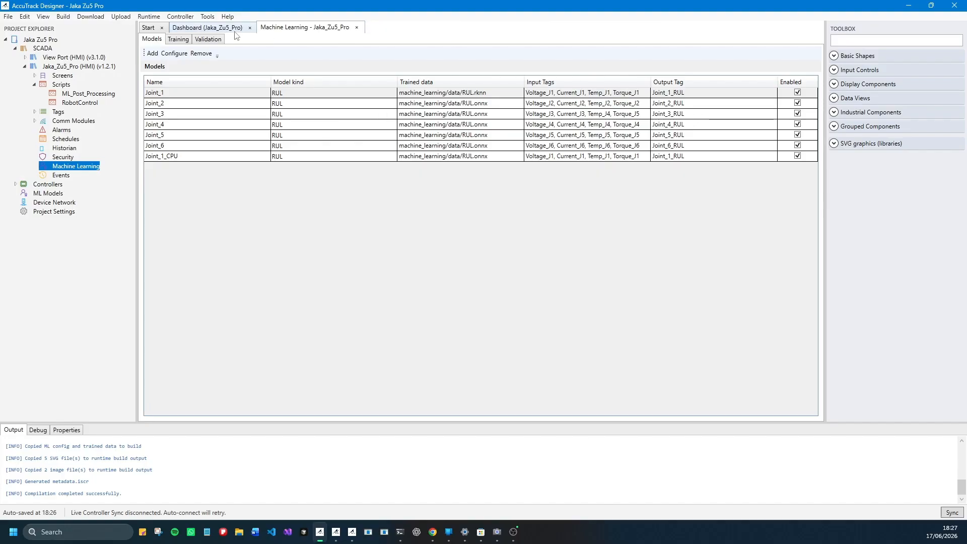
{"action": "left_click", "coordinate": [249, 28]}
- Examine the Jaka_Zu5_Pro model list from Joint_1 to Joint_1_CPU, including Joint_6's configuration and the trained data files
{"action": "left_click", "coordinate": [190, 95]}
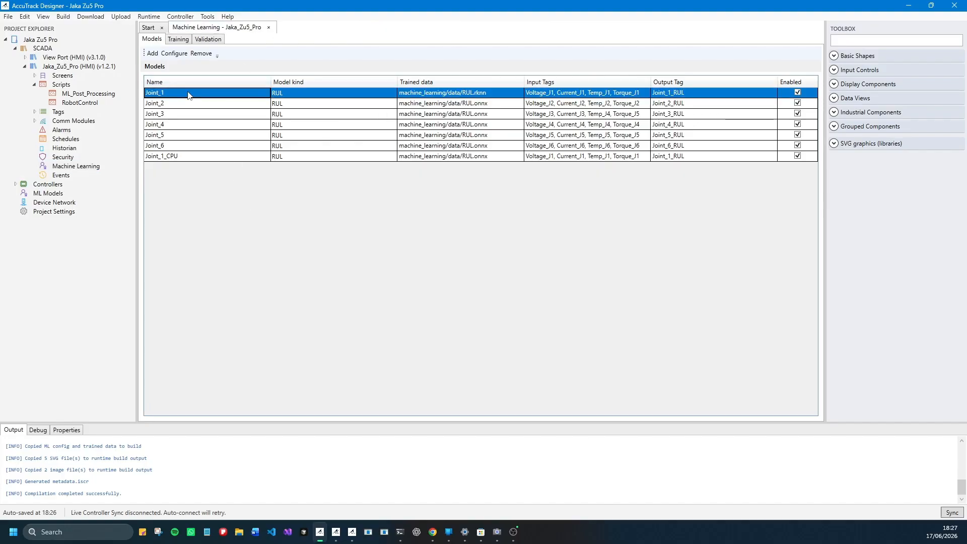
{"action": "left_click", "coordinate": [200, 107]}
{"action": "left_click", "coordinate": [201, 134]}
{"action": "double_click", "coordinate": [203, 146]}
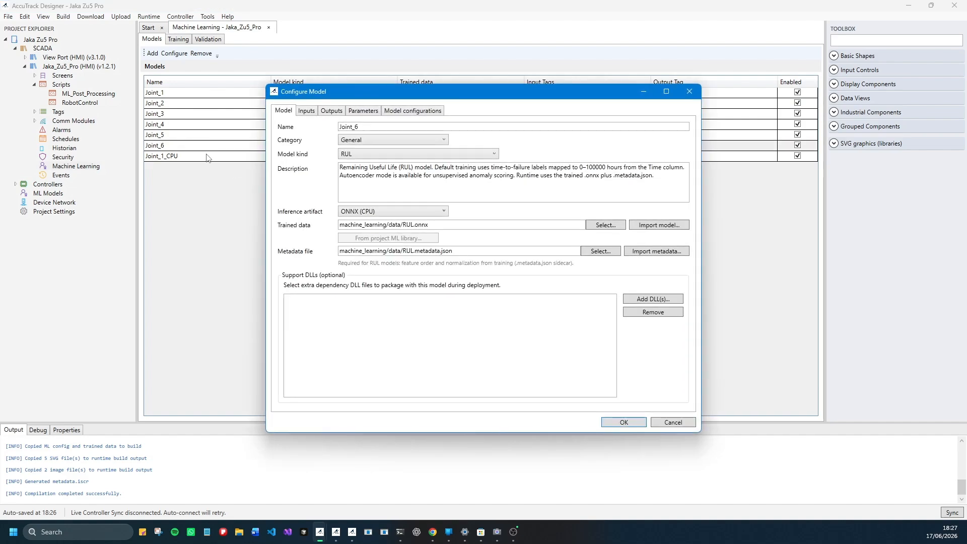
{"action": "left_click", "coordinate": [689, 91]}
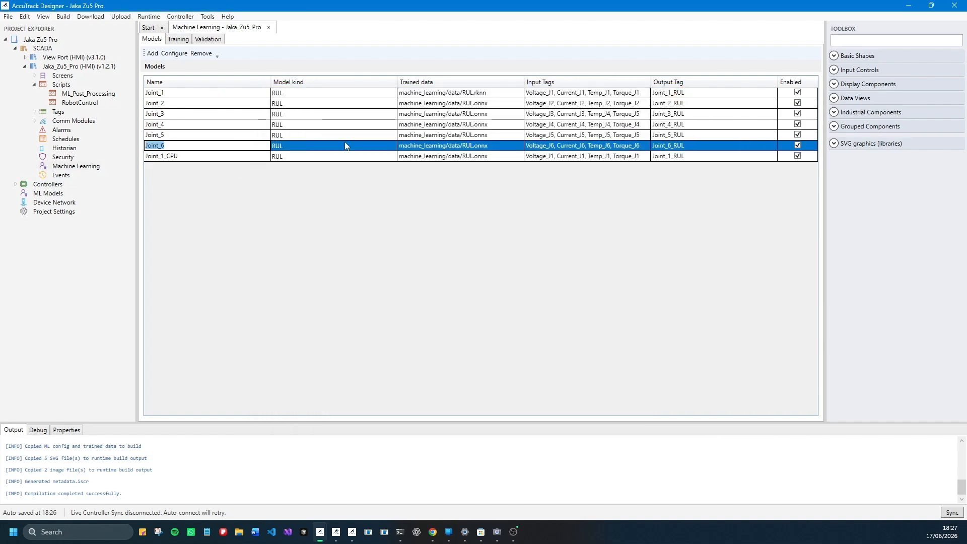
{"action": "left_click", "coordinate": [332, 158]}
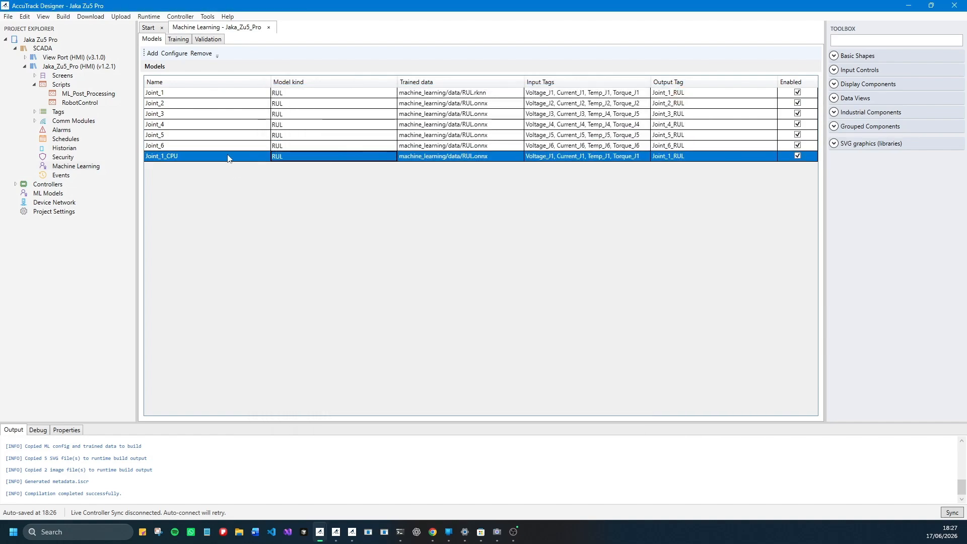
{"action": "left_click", "coordinate": [173, 156]}
{"action": "key", "text": "Up"}
{"action": "key", "text": "Up"}
{"action": "key", "text": "Up"}
{"action": "key", "text": "Up"}
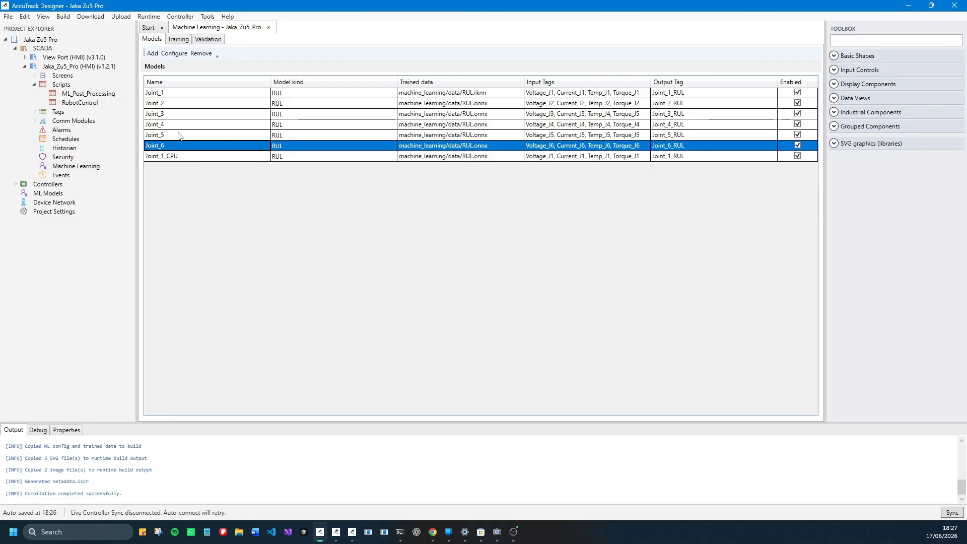
{"action": "left_click", "coordinate": [465, 95]}
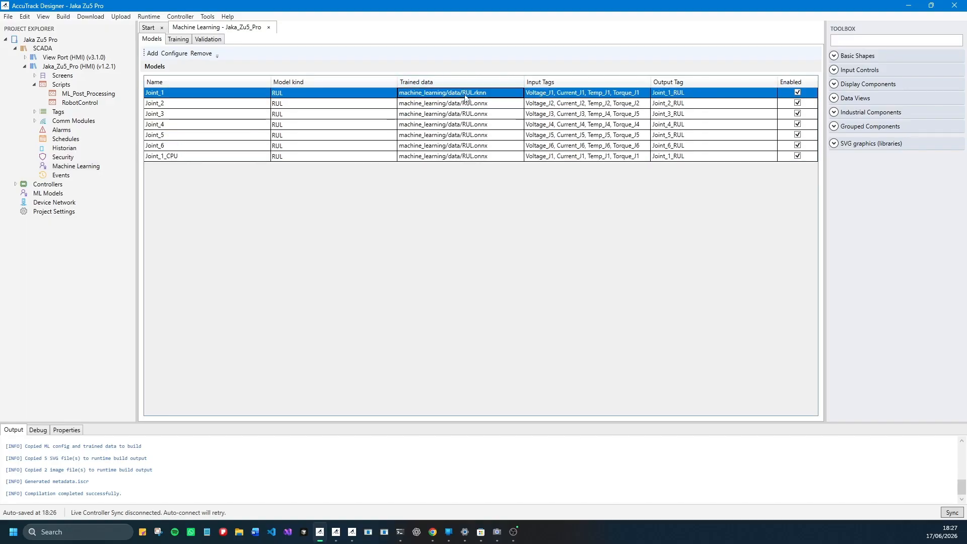
{"action": "left_click", "coordinate": [376, 125]}
{"action": "left_click", "coordinate": [352, 96]}
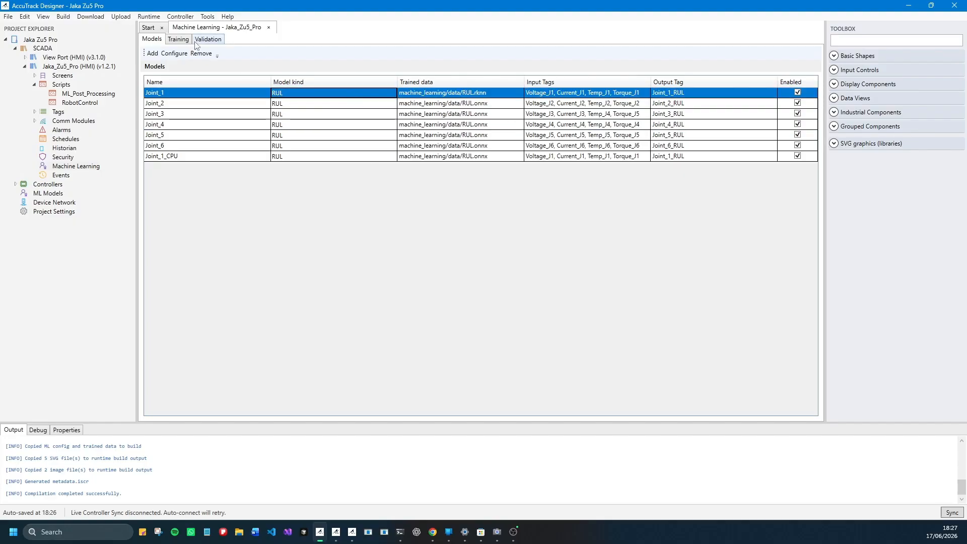
- Examine the training models list, the model selection's loaded model, category and name options, and the model configurations page
{"action": "left_click", "coordinate": [177, 40]}
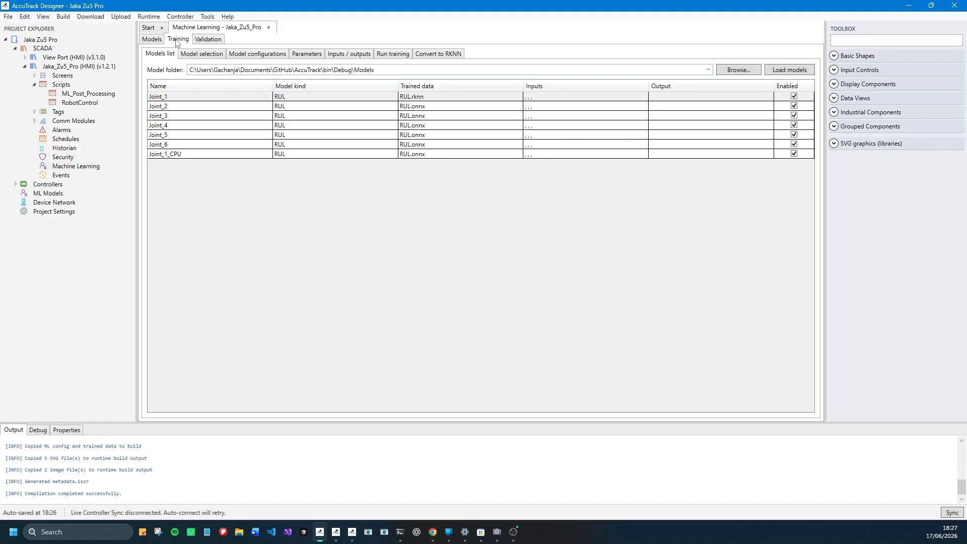
{"action": "left_click", "coordinate": [239, 126]}
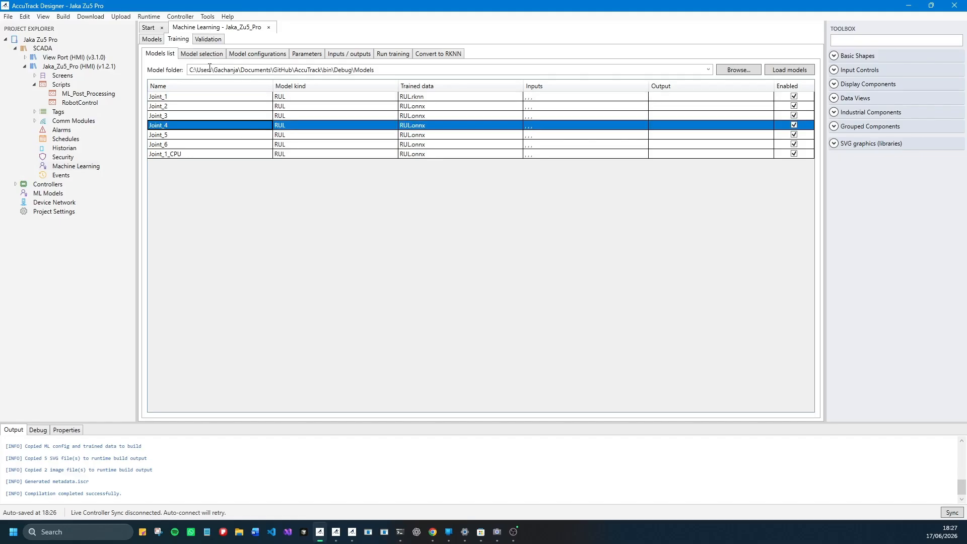
{"action": "left_click", "coordinate": [202, 54]}
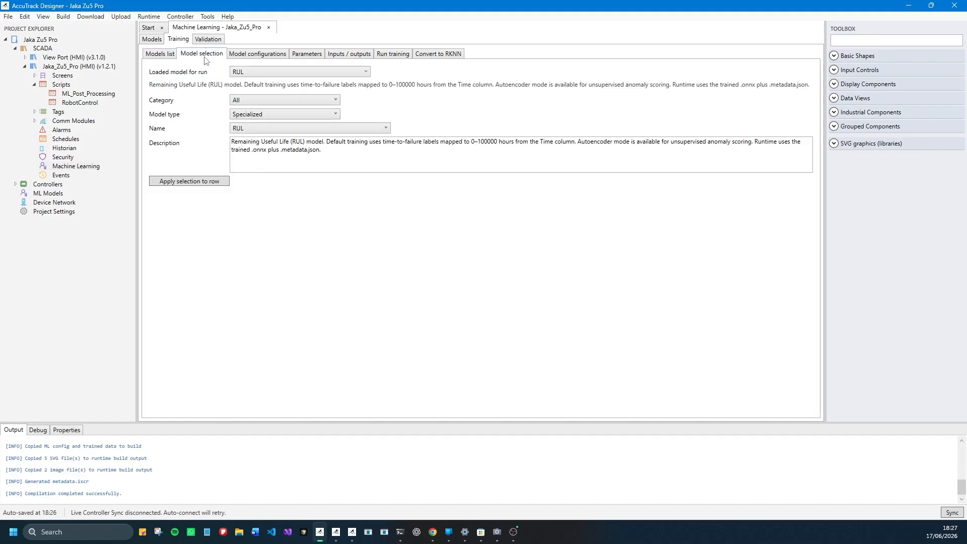
{"action": "left_click", "coordinate": [354, 73]}
{"action": "left_click", "coordinate": [354, 74]}
{"action": "left_click", "coordinate": [273, 102]}
{"action": "left_click", "coordinate": [272, 102]}
{"action": "left_click", "coordinate": [273, 102]}
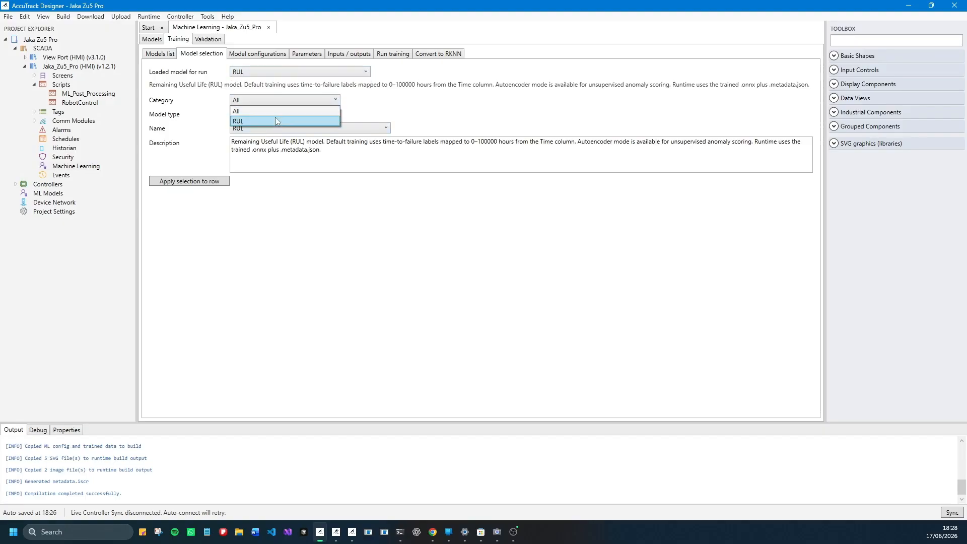
{"action": "left_click", "coordinate": [276, 121]}
{"action": "left_click", "coordinate": [280, 129]}
{"action": "left_click", "coordinate": [280, 129]}
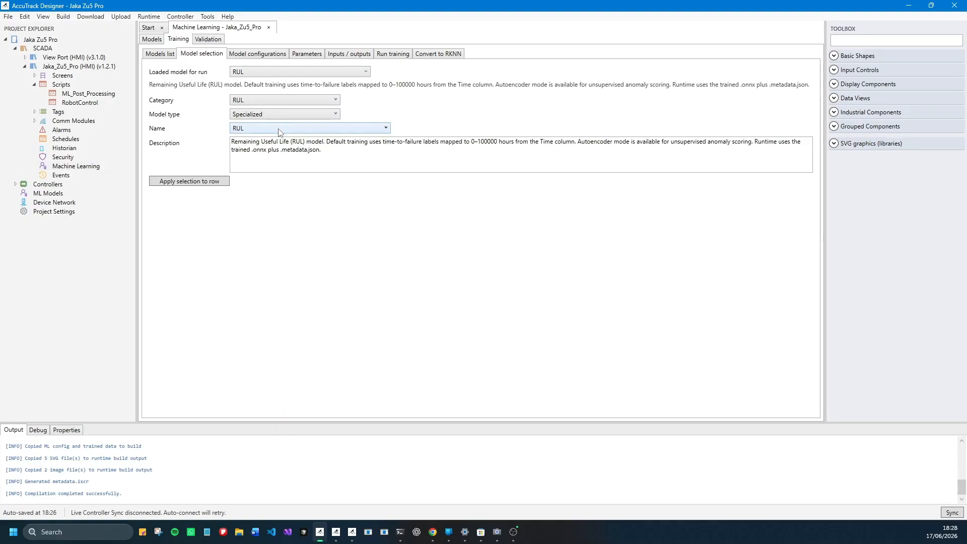
{"action": "left_click", "coordinate": [251, 54]}
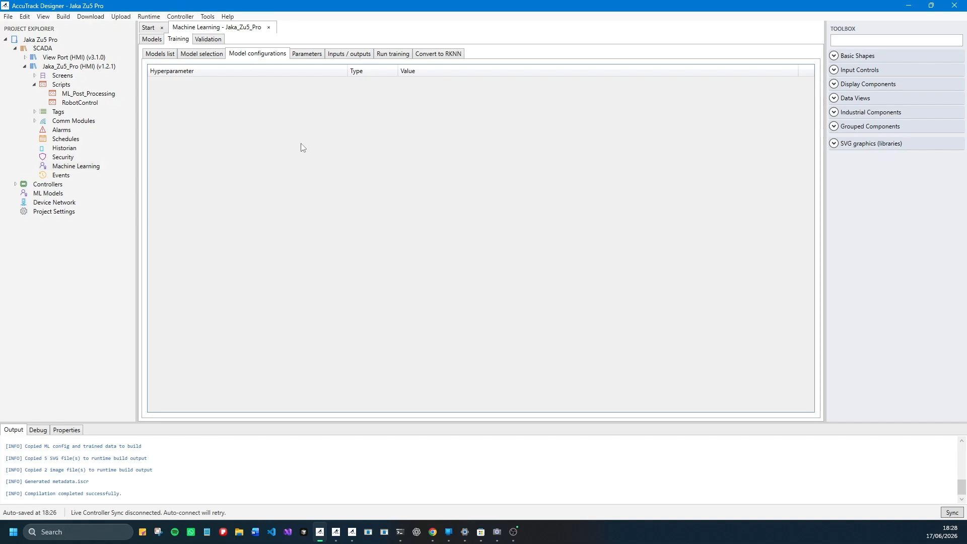
- Set motor_dataset.csv as the training data in the training parameters
{"action": "left_click", "coordinate": [302, 55]}
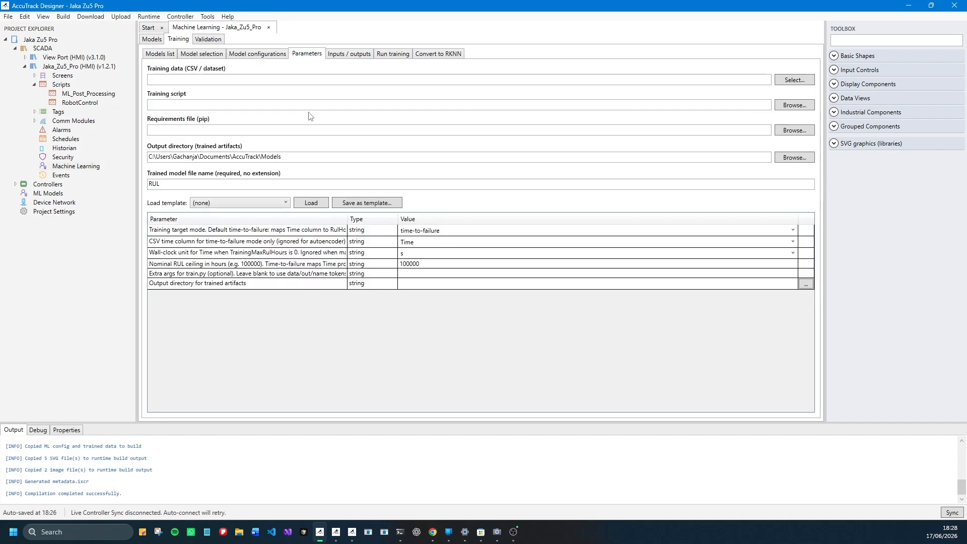
{"action": "left_click", "coordinate": [794, 80]}
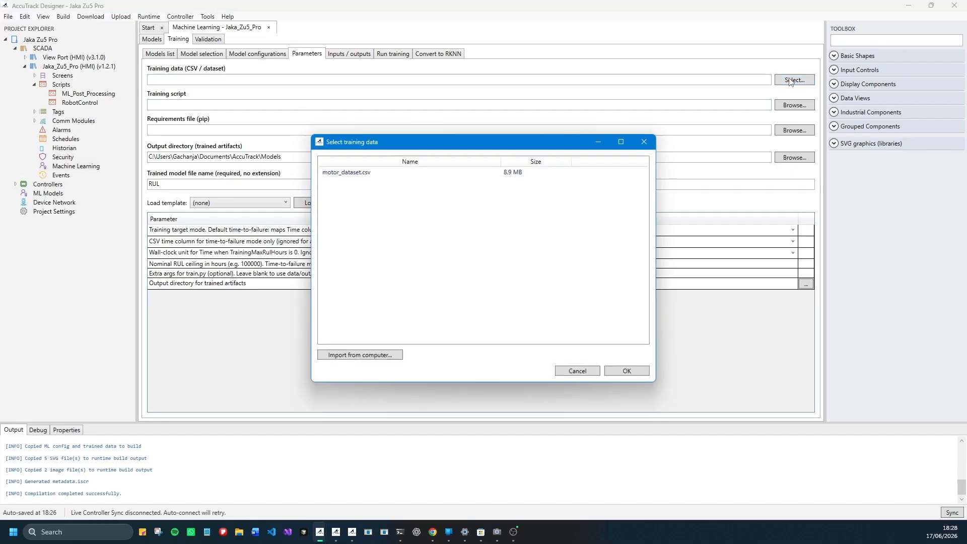
{"action": "left_click", "coordinate": [347, 173]}
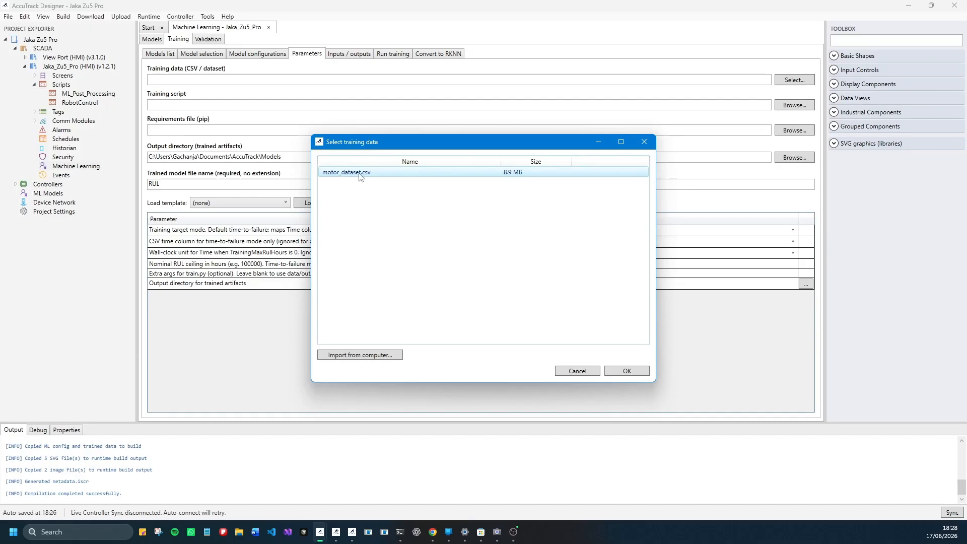
{"action": "left_click", "coordinate": [636, 371]}
- Assign train.py as the training script and requirements.txt as the pip requirements file, both from RULModel's TrainingScript folder
{"action": "left_click", "coordinate": [225, 104]}
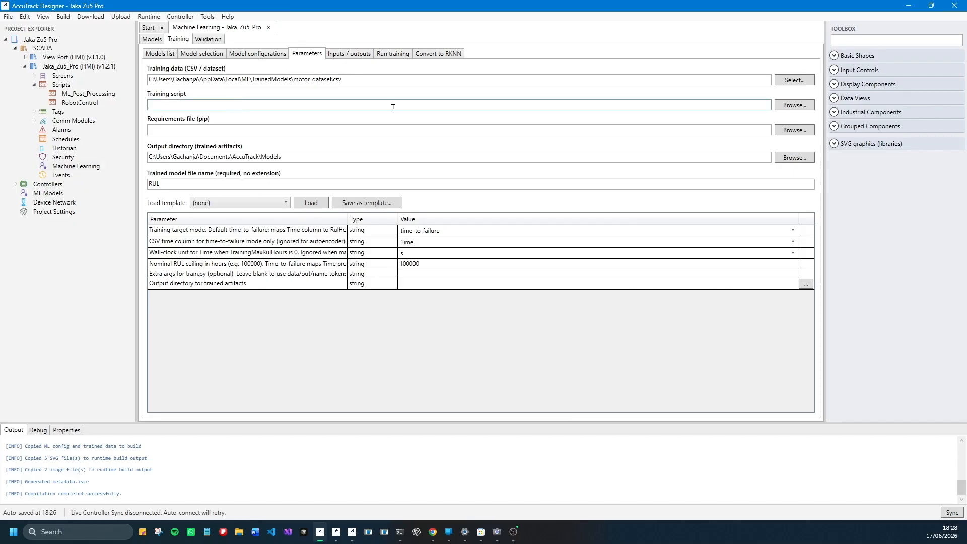
{"action": "left_click", "coordinate": [794, 105]}
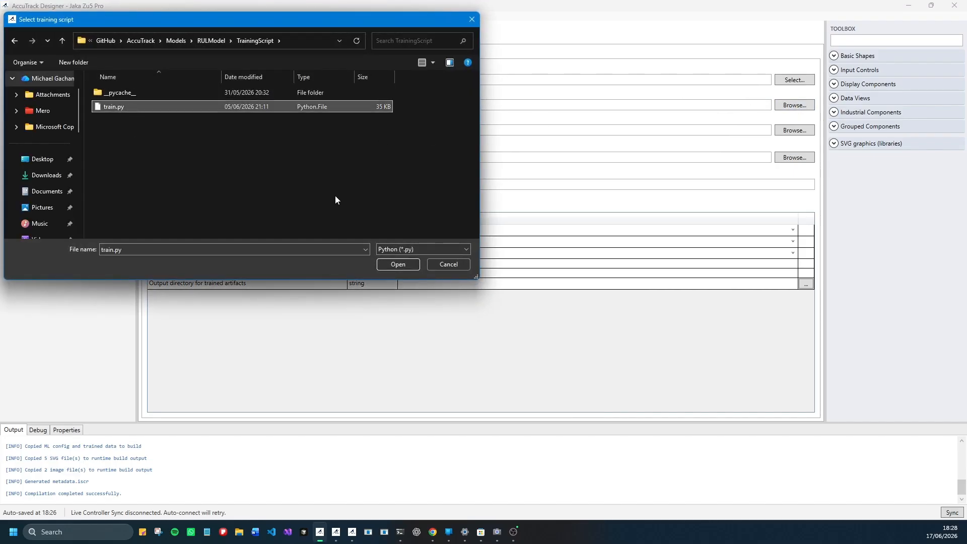
{"action": "left_click", "coordinate": [403, 265]}
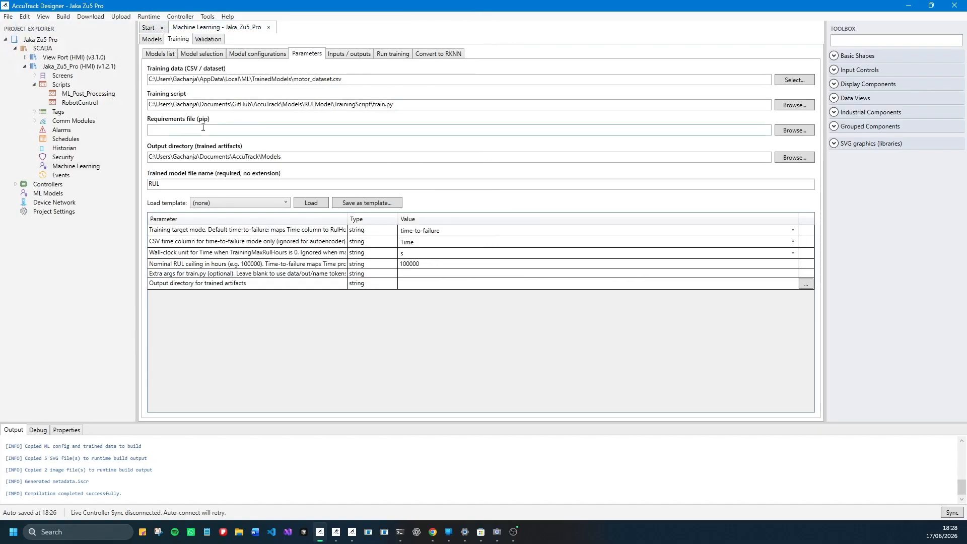
{"action": "left_click", "coordinate": [798, 132]}
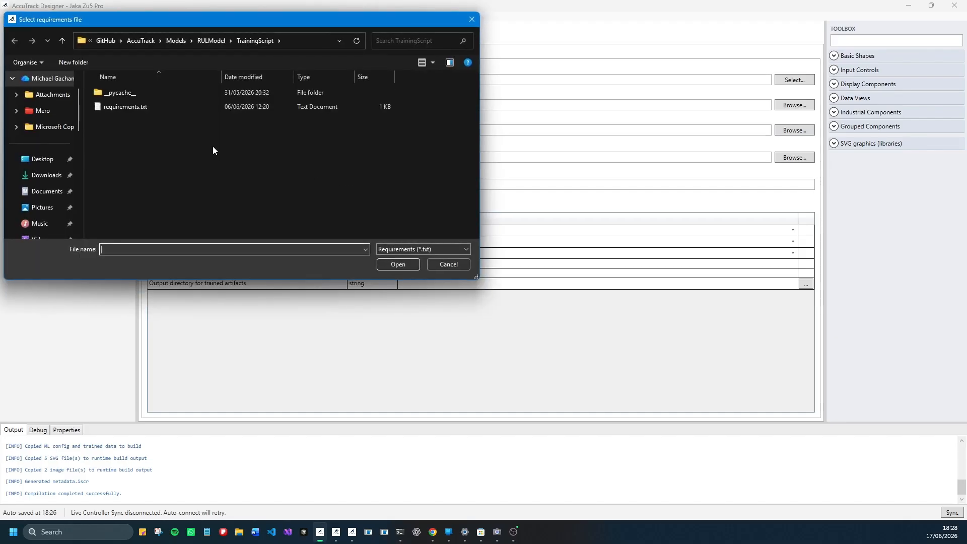
{"action": "left_click", "coordinate": [157, 107]}
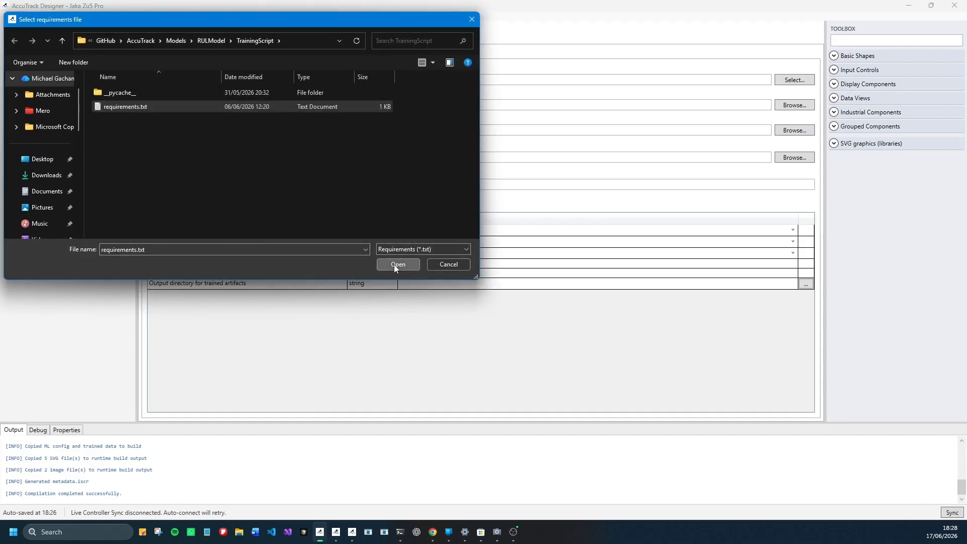
{"action": "left_click", "coordinate": [395, 264]}
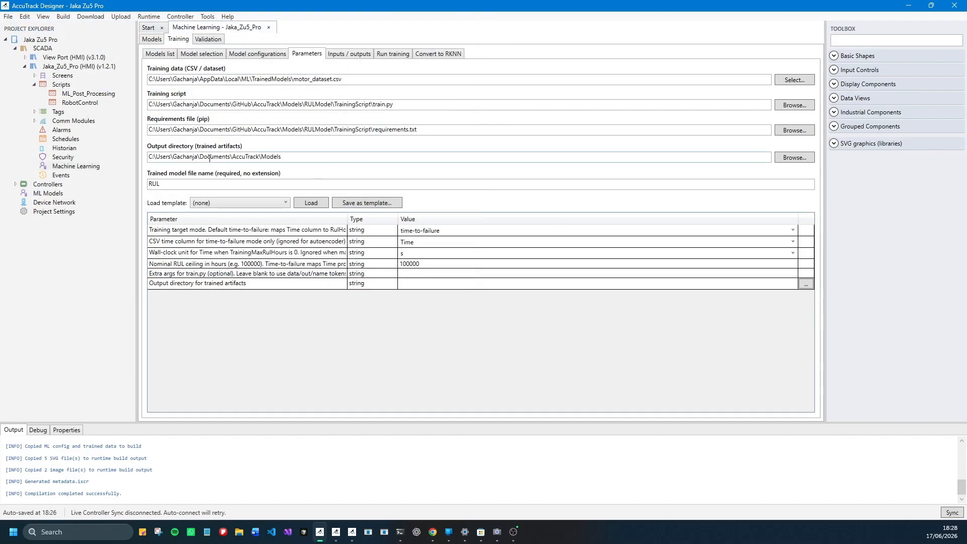
- Check the output directory for trained artifacts and name the trained model file "RUL retrained"
{"action": "left_click", "coordinate": [294, 157]}
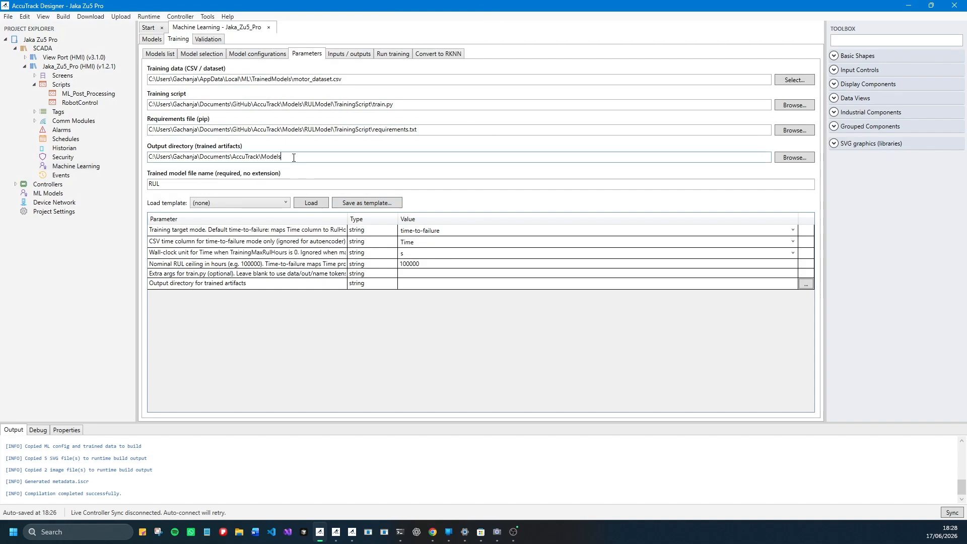
{"action": "left_click_drag", "start_coordinate": [240, 159], "coordinate": [288, 157]}
{"action": "left_click", "coordinate": [319, 160]}
{"action": "left_click", "coordinate": [175, 183]}
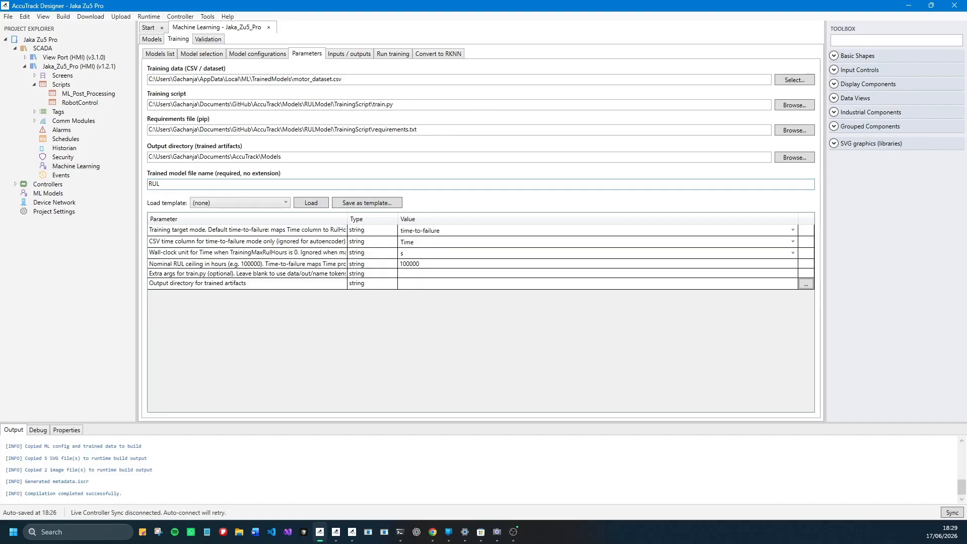
{"action": "type", "text": "ner"}
- Save the training parameters as a template named "Training Template"
{"action": "left_click", "coordinate": [369, 204]}
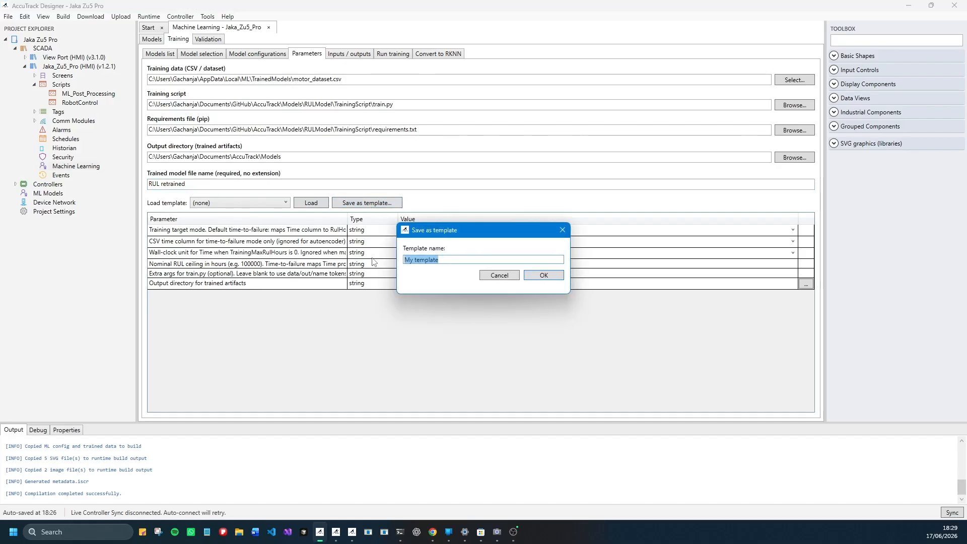
{"action": "type", "text": "Training Template"}
{"action": "left_click", "coordinate": [548, 277]}
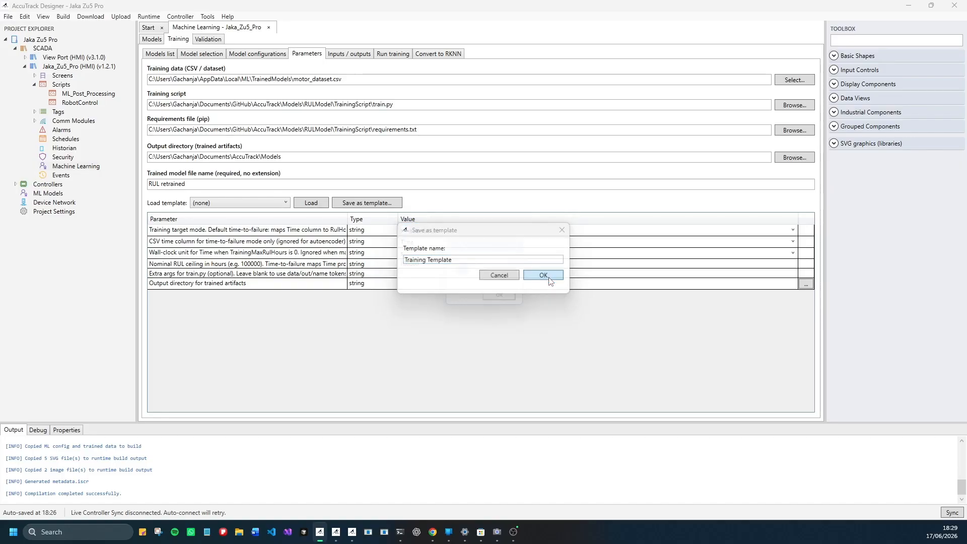
{"action": "left_click", "coordinate": [505, 300]}
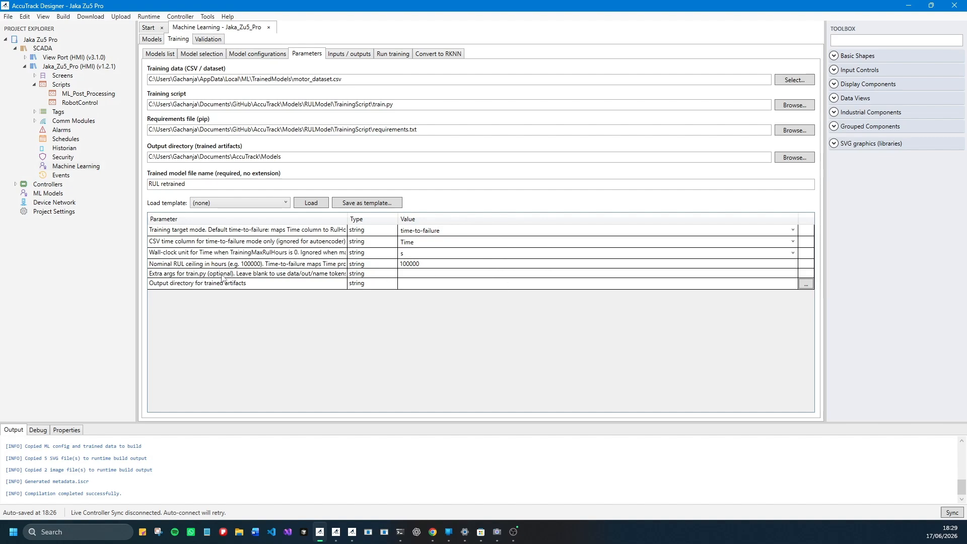
- Review the extra arguments and output directory rows in the parameter table against the output directory path above
{"action": "left_click", "coordinate": [378, 277]}
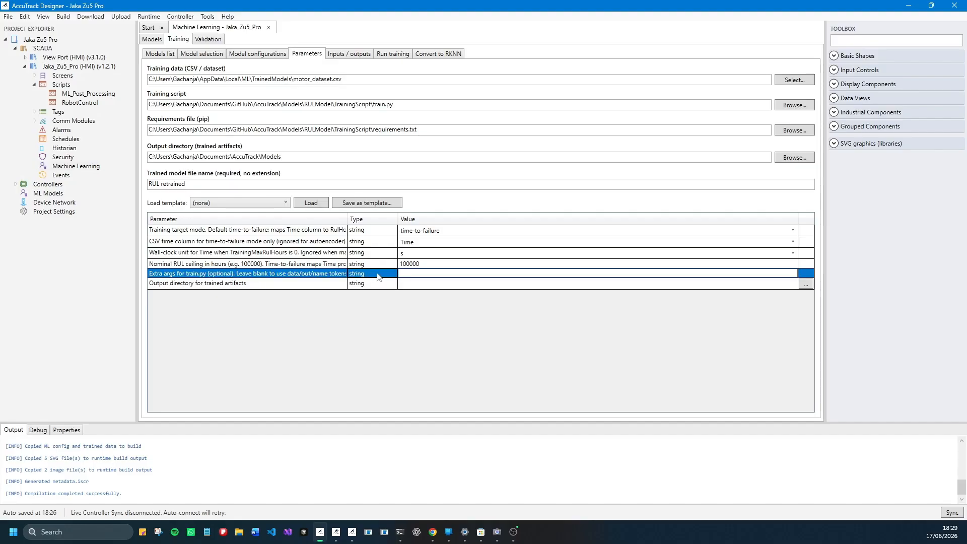
{"action": "left_click", "coordinate": [271, 286]}
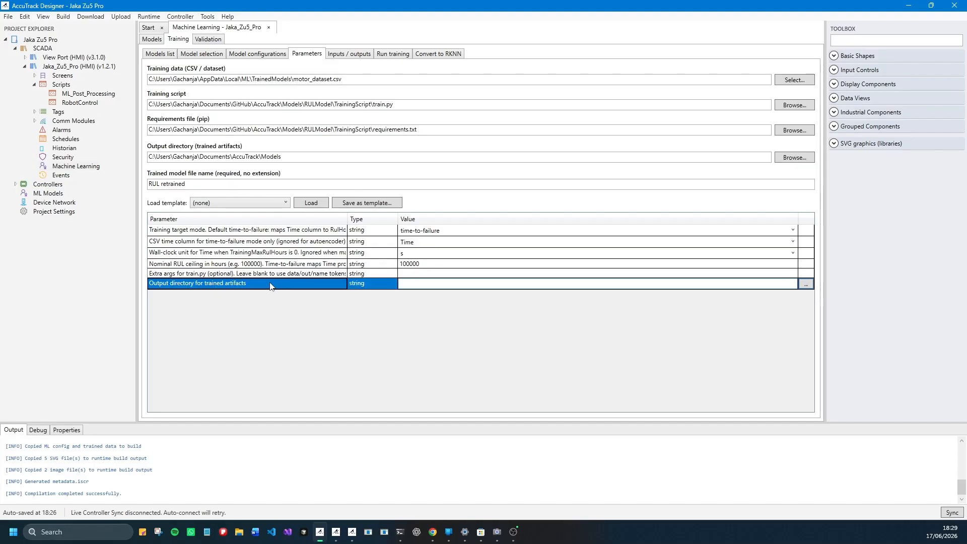
{"action": "left_click", "coordinate": [457, 283]}
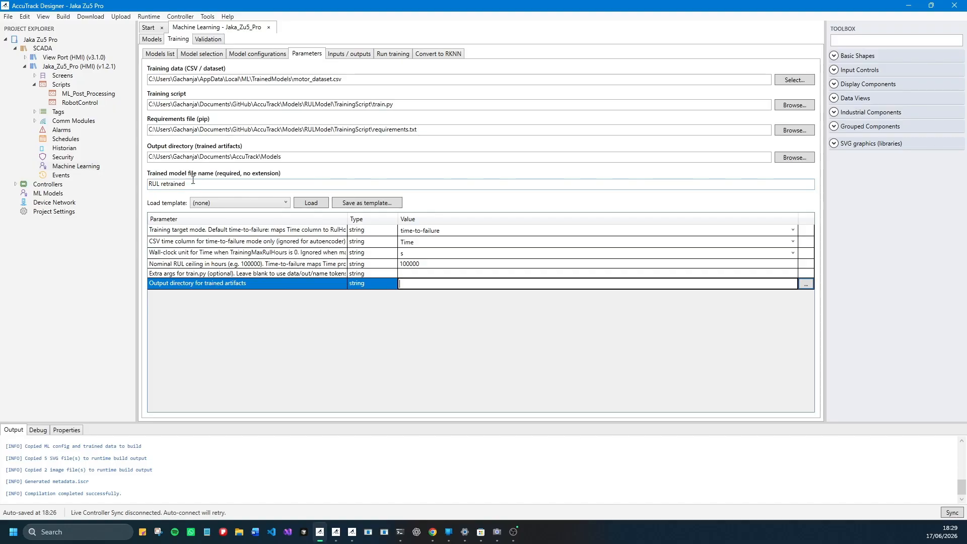
{"action": "left_click", "coordinate": [293, 157]}
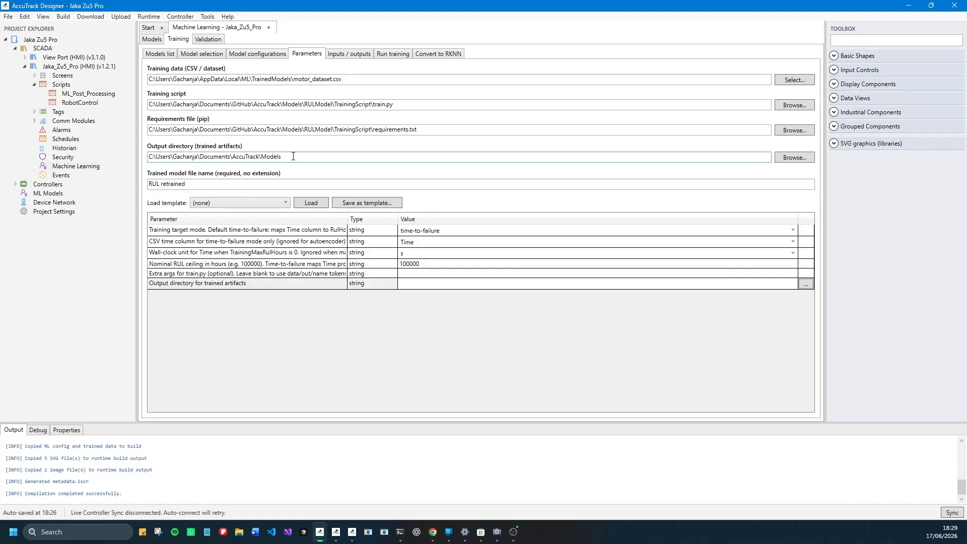
- Map the Voltage, Current, Temperature and Torque model inputs to the dataset columns of the same names
{"action": "left_click", "coordinate": [349, 54]}
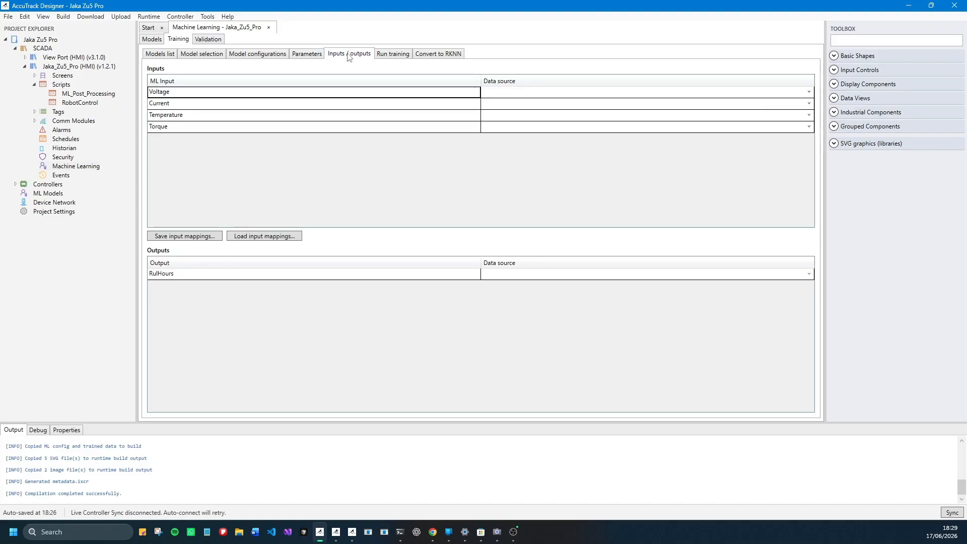
{"action": "left_click", "coordinate": [568, 90]}
{"action": "left_click", "coordinate": [567, 91]}
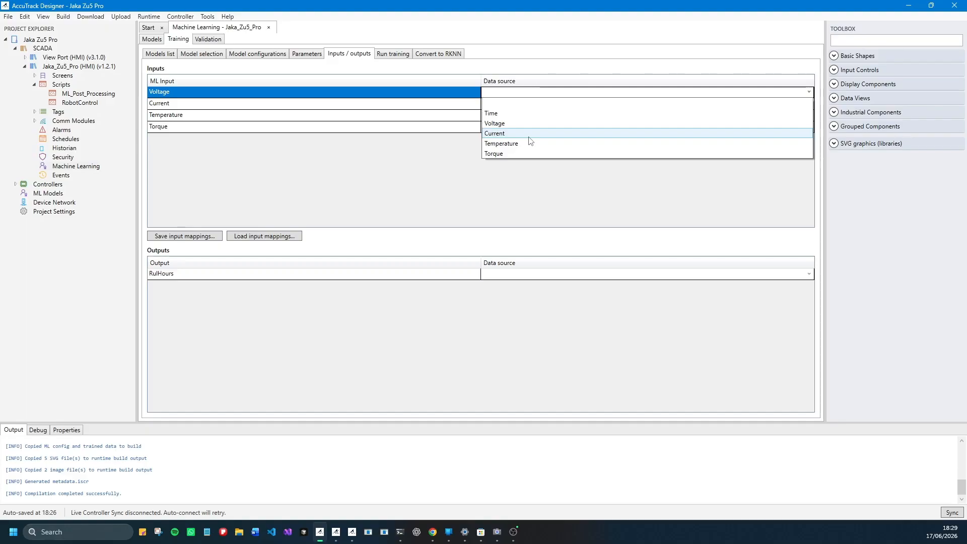
{"action": "left_click", "coordinate": [509, 125]}
{"action": "left_click", "coordinate": [808, 103]}
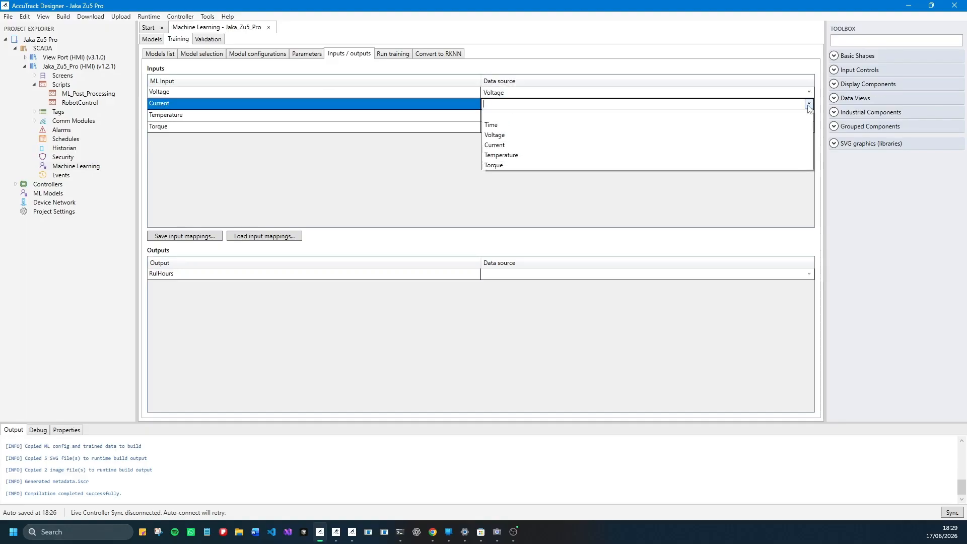
{"action": "left_click", "coordinate": [522, 146]}
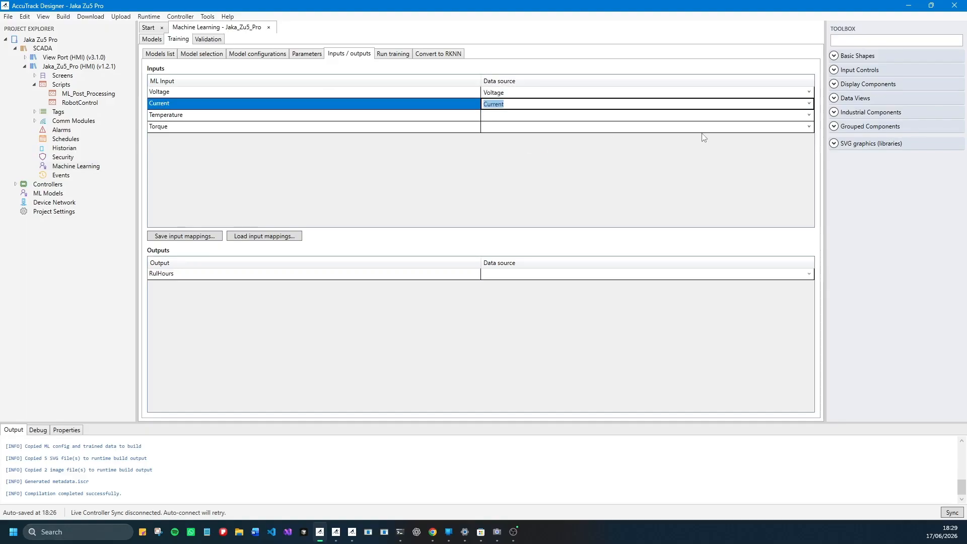
{"action": "left_click", "coordinate": [809, 115]}
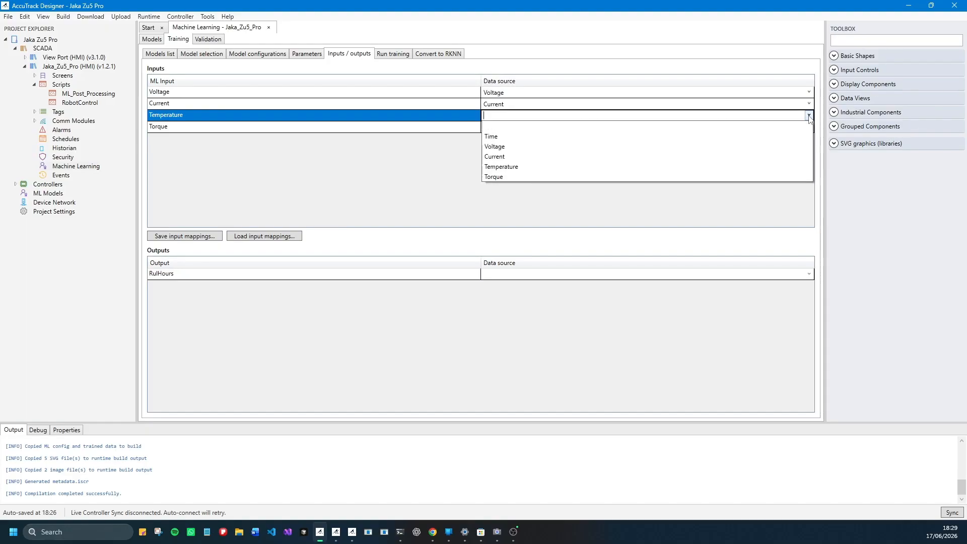
{"action": "left_click", "coordinate": [523, 167]}
{"action": "left_click", "coordinate": [809, 127]}
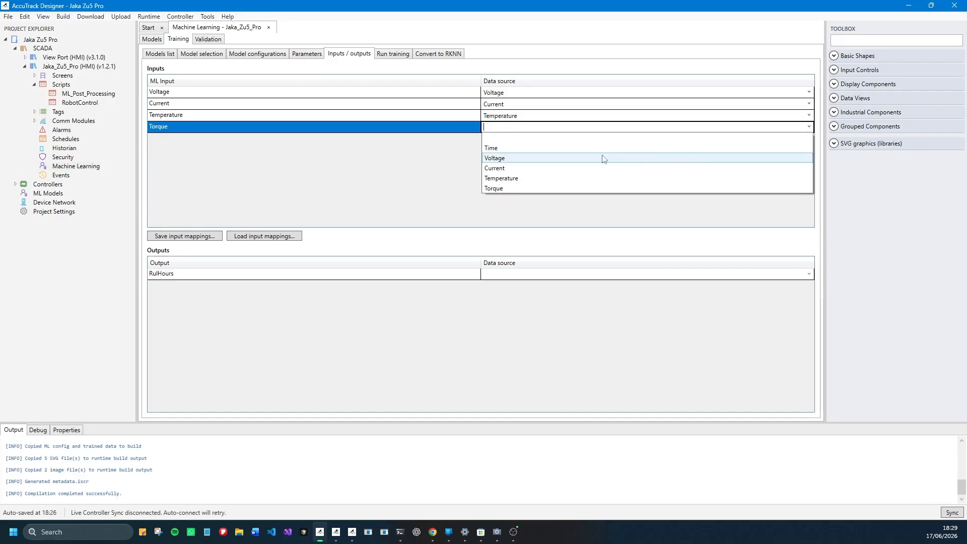
{"action": "left_click", "coordinate": [534, 188]}
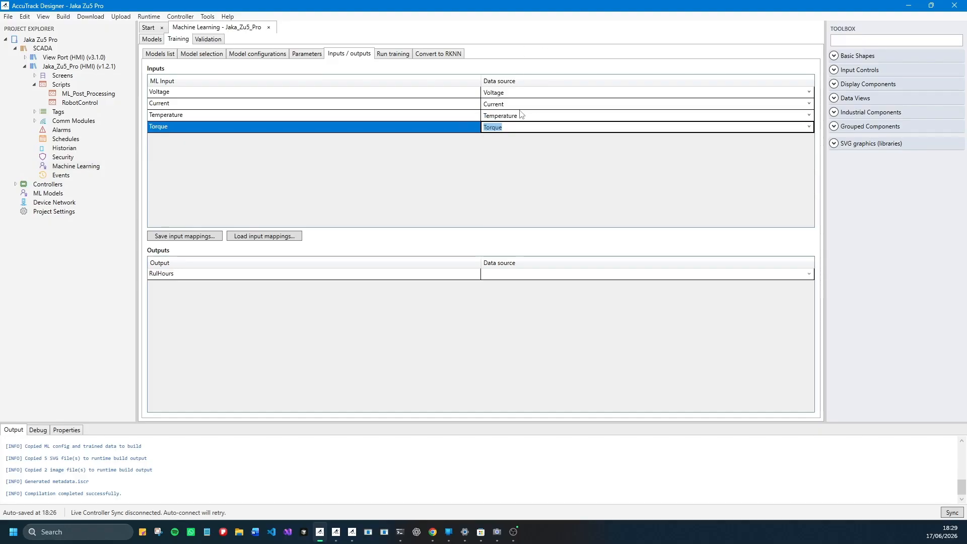
- Review the four mapped model inputs and the data source of the RulHours output
{"action": "left_click", "coordinate": [189, 94]}
{"action": "left_click", "coordinate": [190, 106]}
{"action": "left_click", "coordinate": [189, 118]}
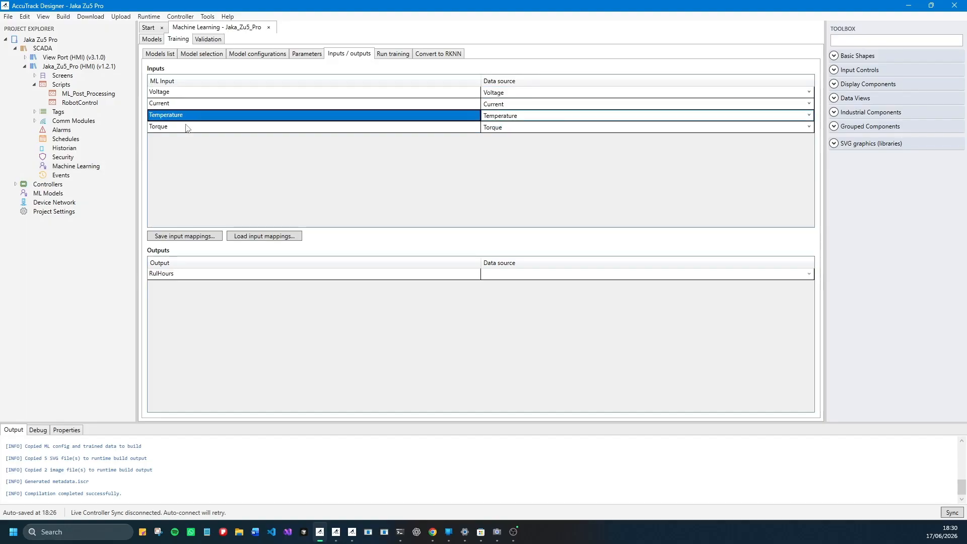
{"action": "left_click", "coordinate": [187, 128]}
{"action": "left_click", "coordinate": [501, 274]}
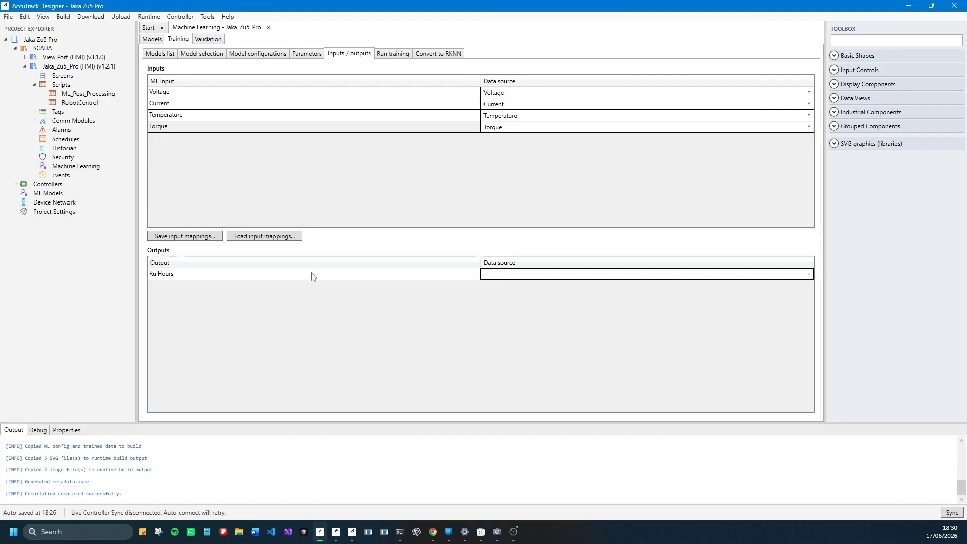
- Check the training run arguments against the configured parameters and run the training of the RUL model, enlarging the output log
{"action": "left_click", "coordinate": [391, 56]}
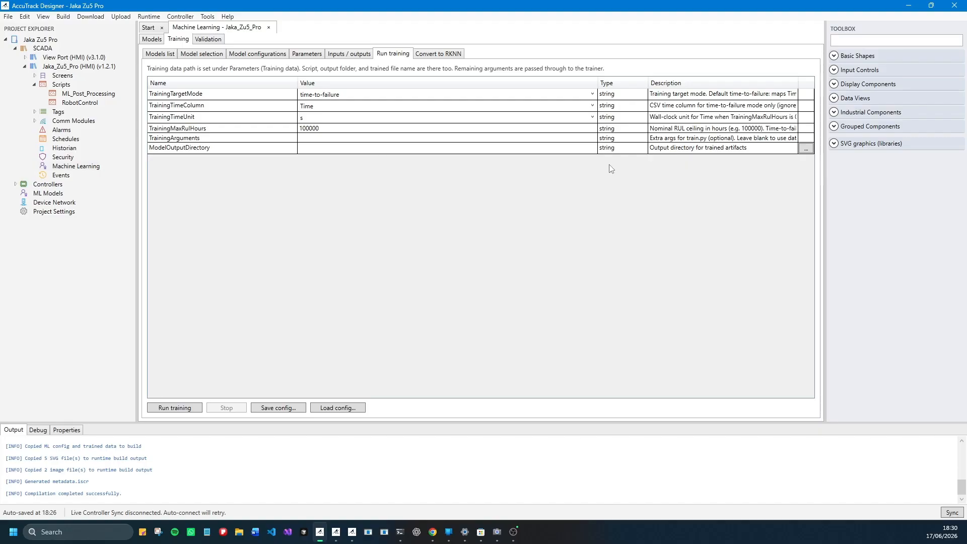
{"action": "left_click", "coordinate": [519, 142]}
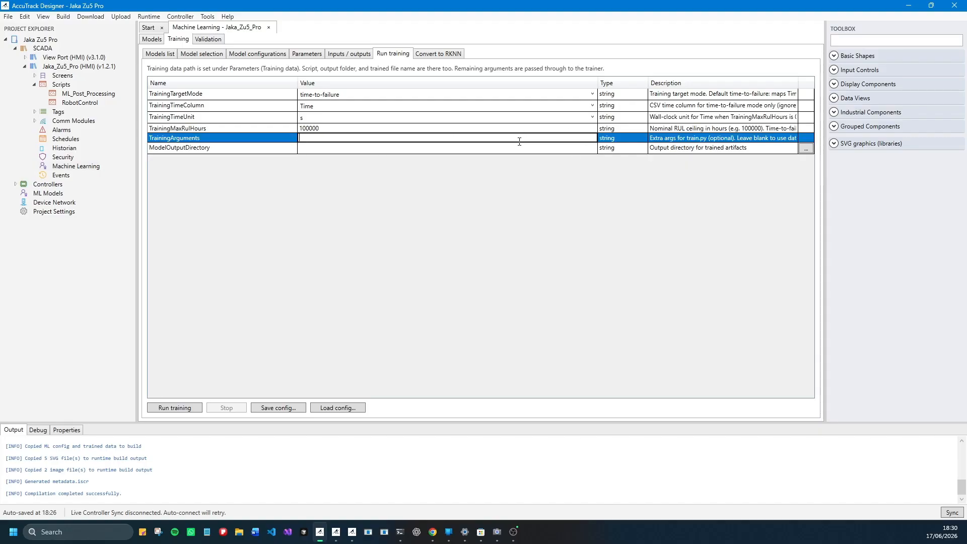
{"action": "left_click", "coordinate": [314, 150]}
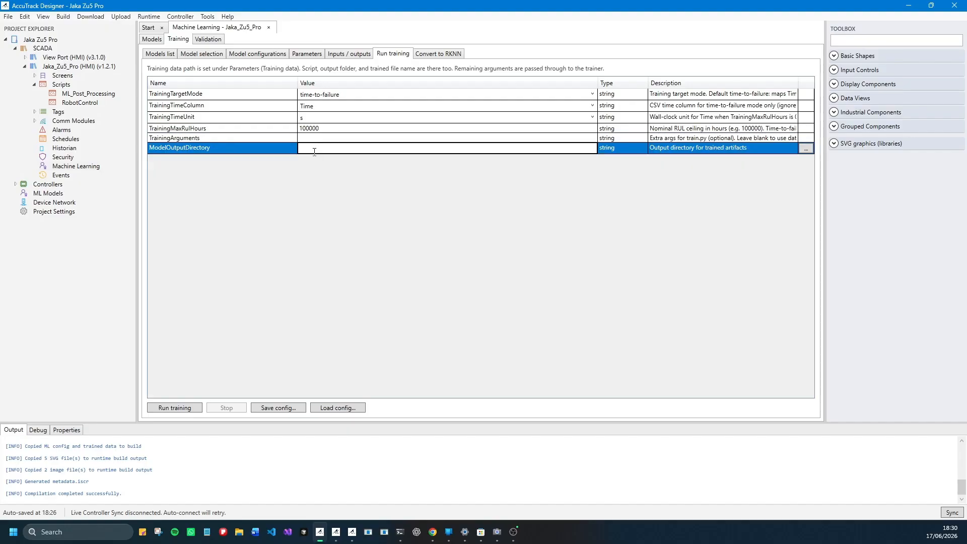
{"action": "left_click", "coordinate": [249, 56]}
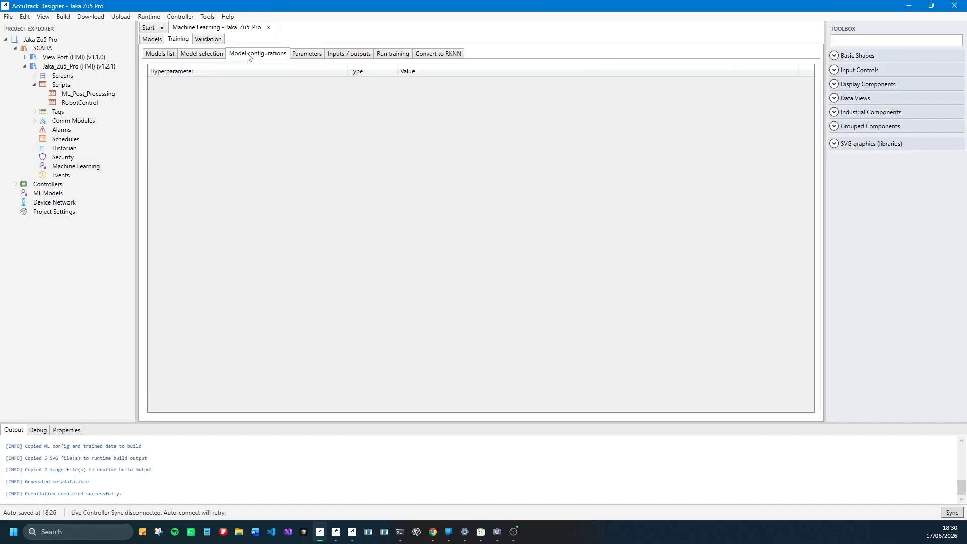
{"action": "left_click", "coordinate": [198, 57]}
{"action": "left_click", "coordinate": [301, 57]}
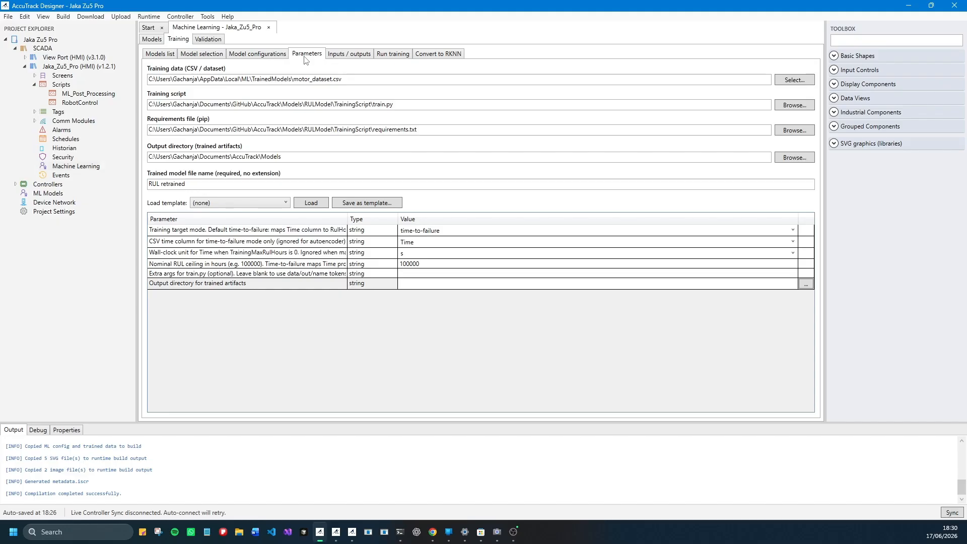
{"action": "left_click", "coordinate": [397, 55]}
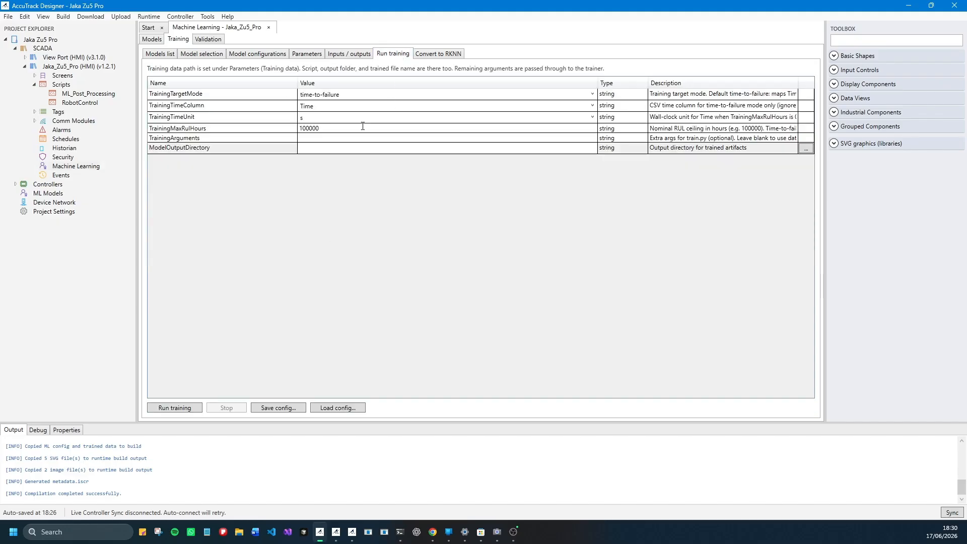
{"action": "left_click", "coordinate": [180, 409]}
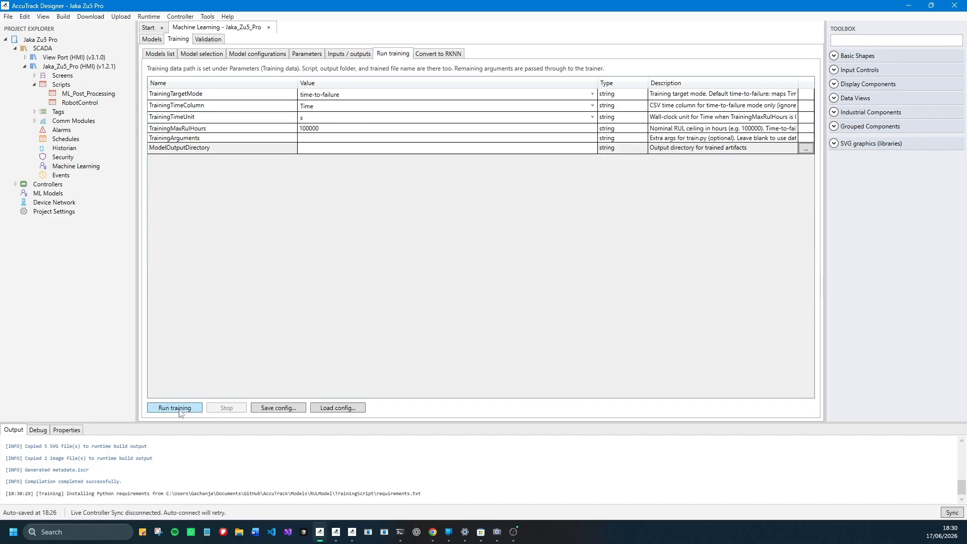
{"action": "left_click_drag", "start_coordinate": [227, 422], "coordinate": [244, 336]}
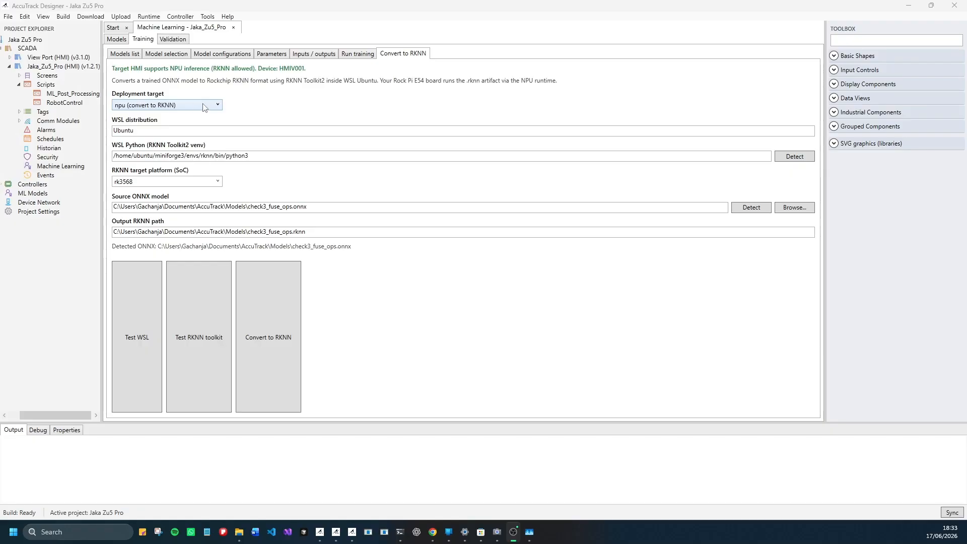
- Keep npu (convert to RKNN) as the deployment target and choose RUL Retrained.onnx as the source ONNX model, checking the output RKNN path
{"action": "left_click", "coordinate": [122, 108]}
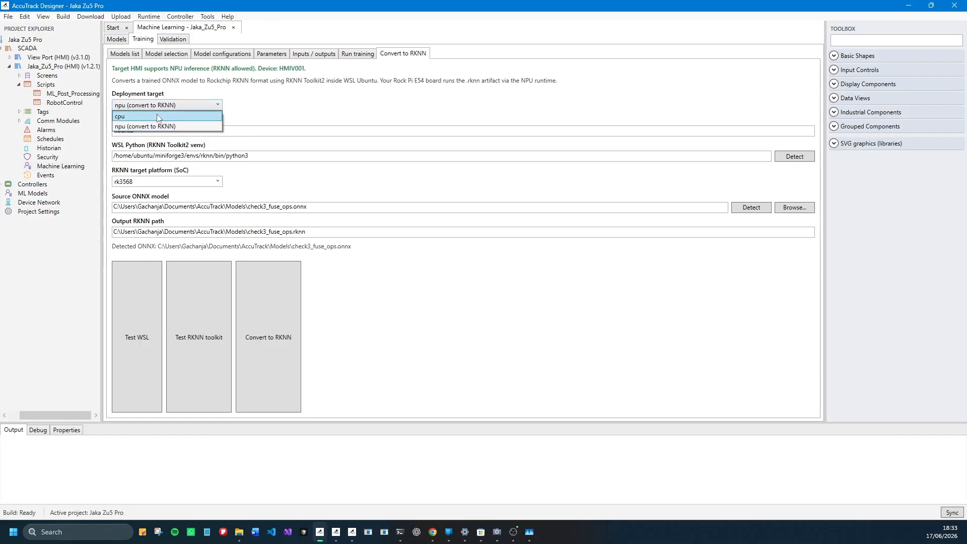
{"action": "left_click", "coordinate": [305, 113]}
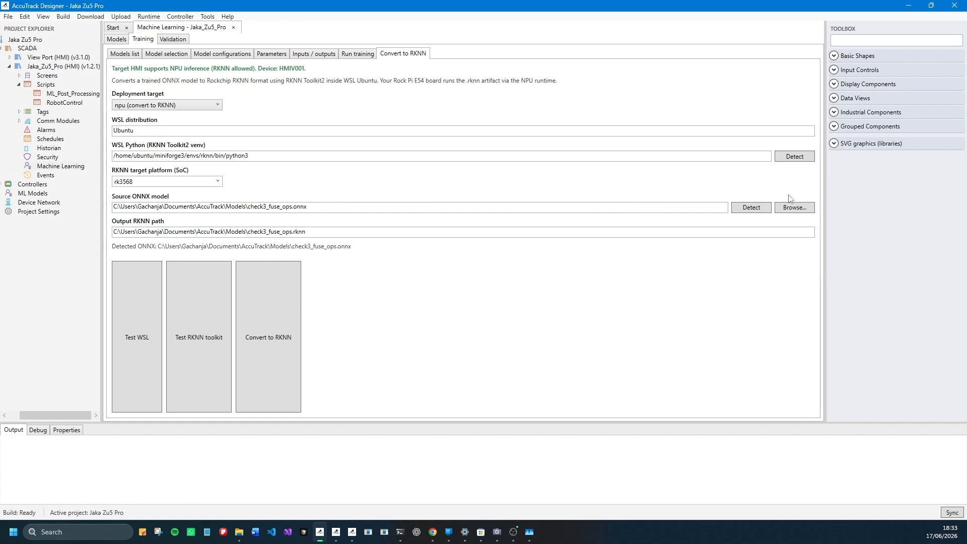
{"action": "left_click", "coordinate": [781, 214]}
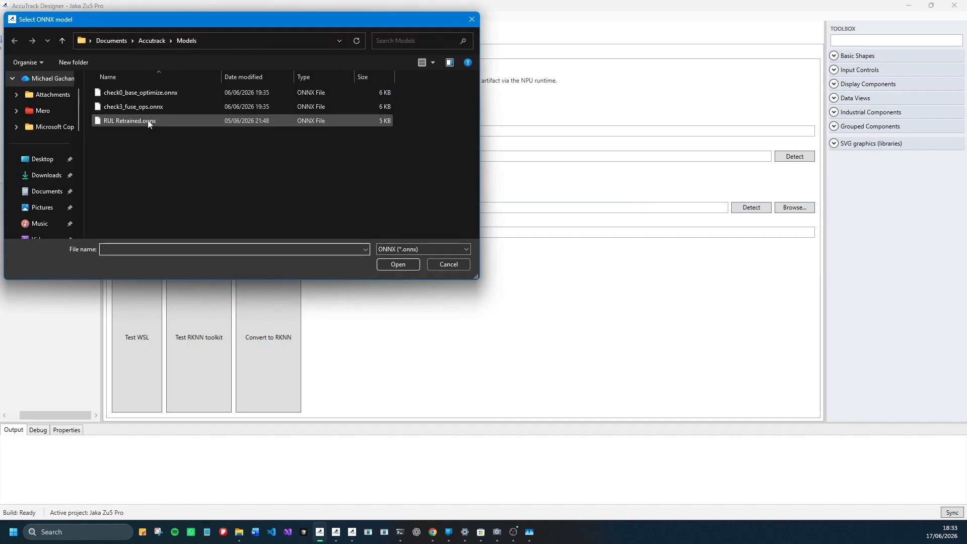
{"action": "left_click", "coordinate": [146, 120]}
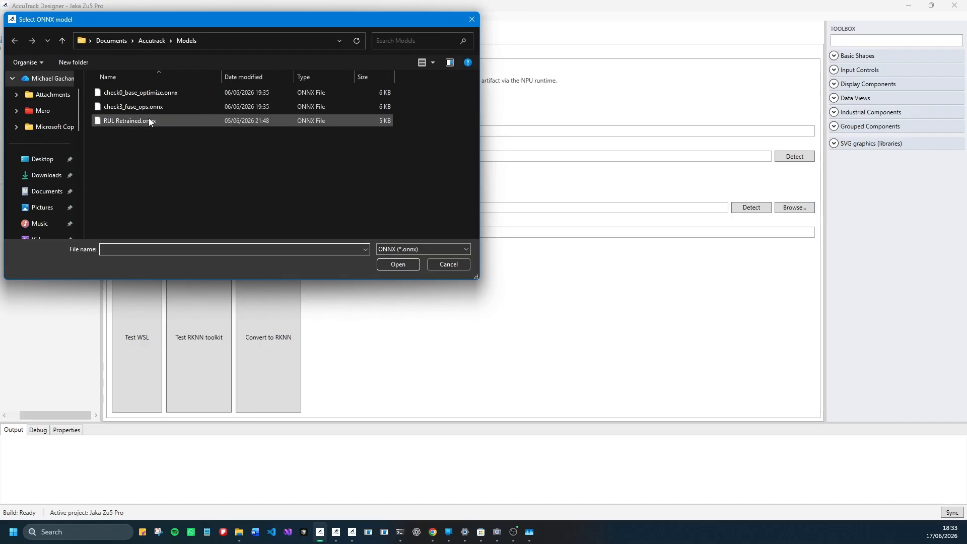
{"action": "left_click", "coordinate": [389, 264]}
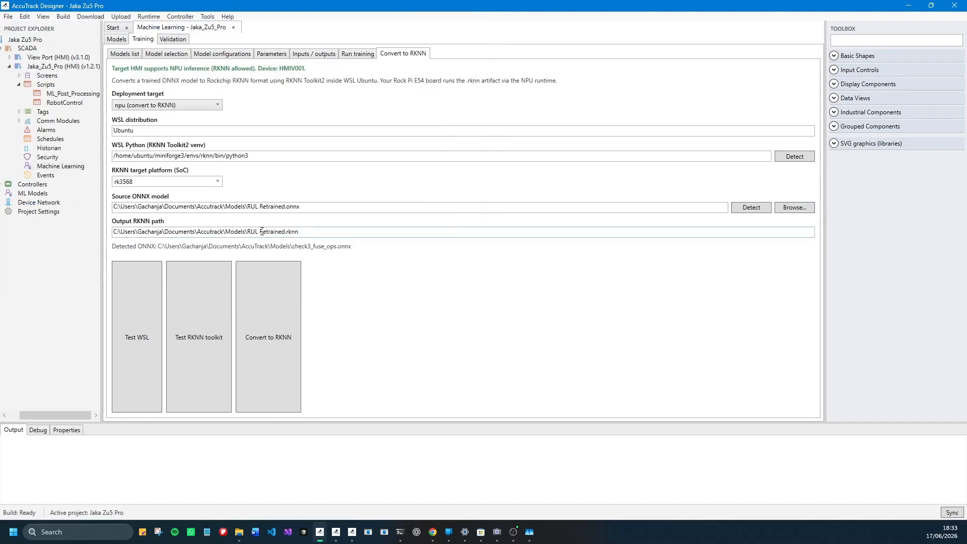
{"action": "left_click_drag", "start_coordinate": [250, 207], "coordinate": [301, 206]}
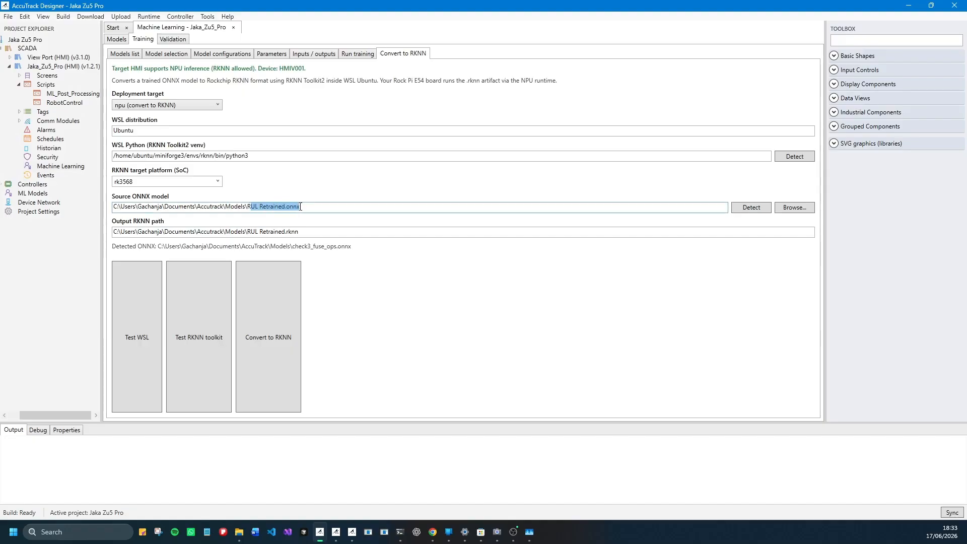
{"action": "left_click", "coordinate": [319, 211]}
{"action": "left_click_drag", "start_coordinate": [250, 232], "coordinate": [295, 233]}
{"action": "left_click", "coordinate": [318, 231]}
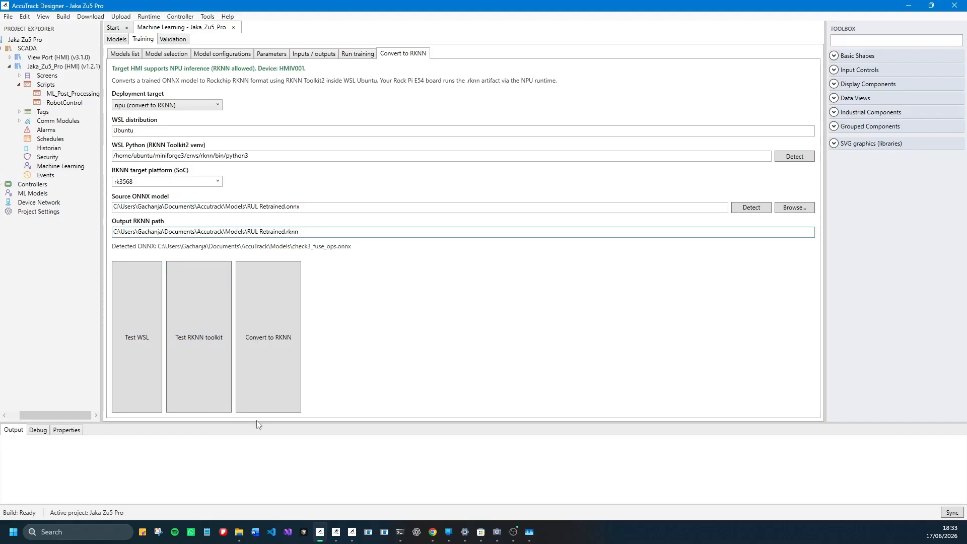
- Enlarge the output log and test both the WSL connection and the RKNN toolkit
{"action": "left_click_drag", "start_coordinate": [257, 422], "coordinate": [257, 363]}
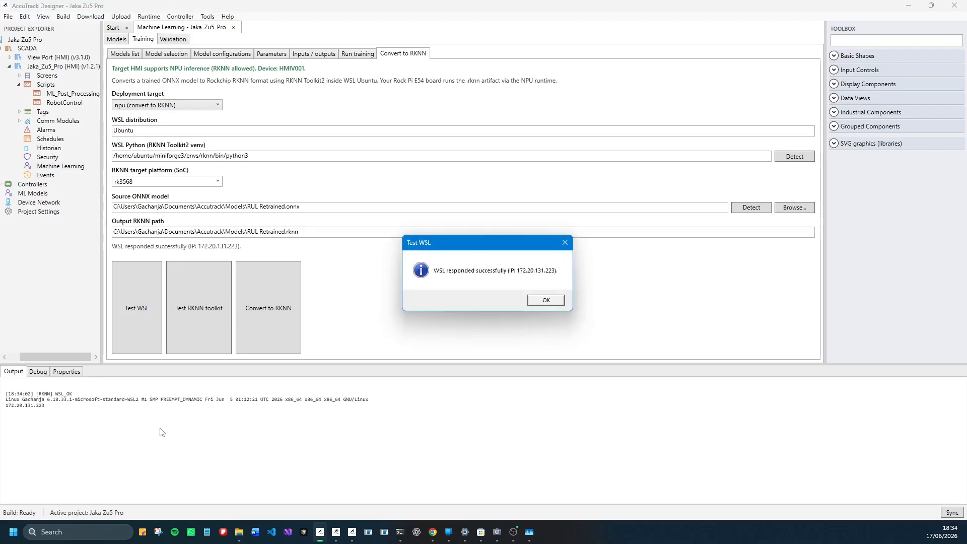
{"action": "left_click", "coordinate": [548, 300]}
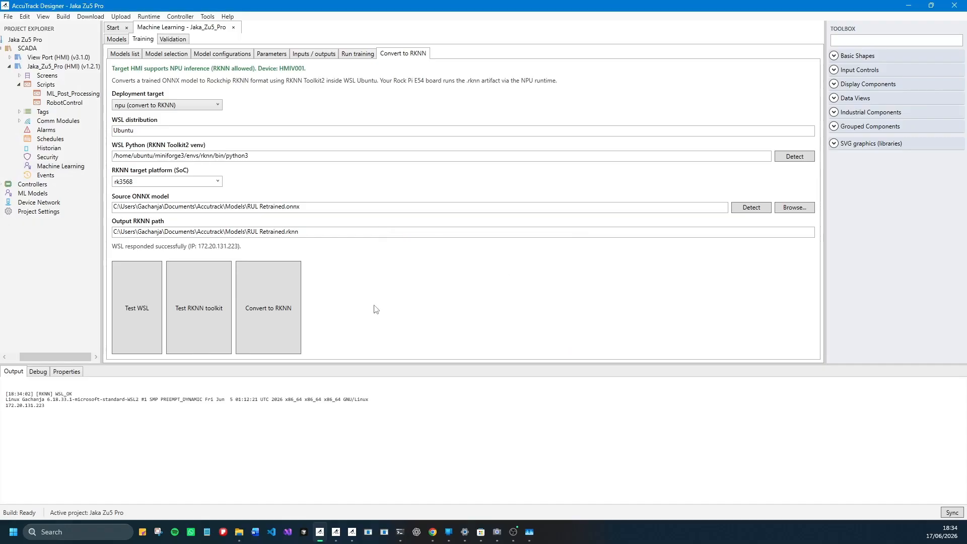
{"action": "left_click", "coordinate": [206, 303]}
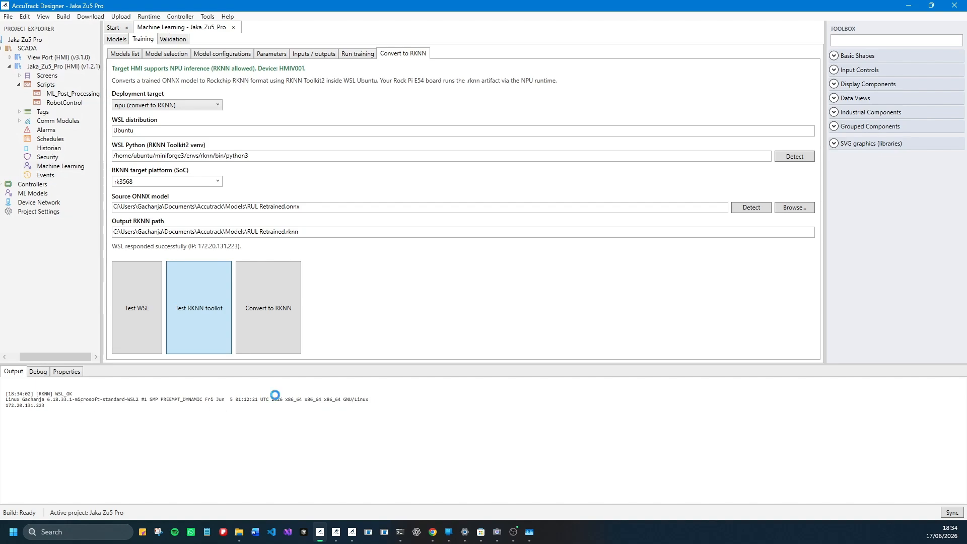
{"action": "left_click", "coordinate": [551, 301]}
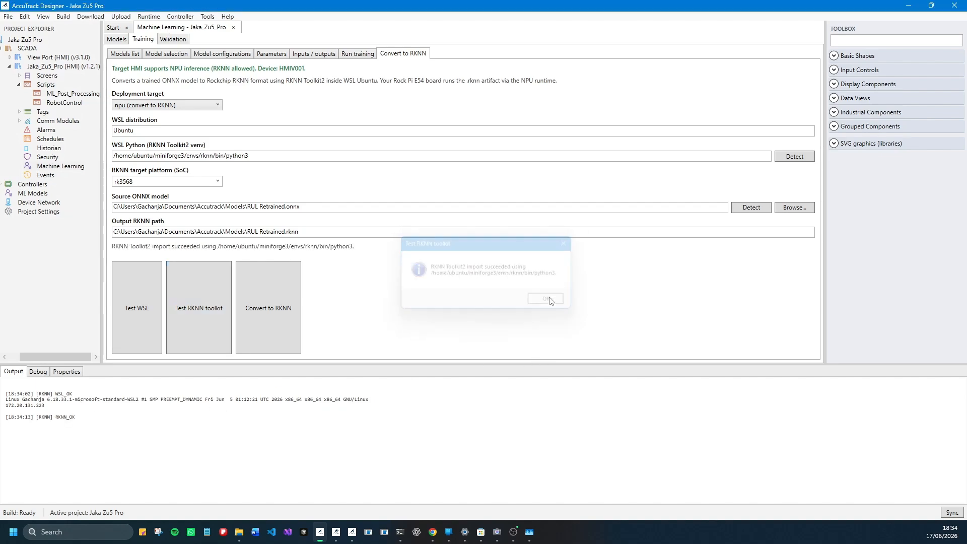
- Convert RUL Retrained.onnx to RKNN and check the converted file in the Accutrack Models folder
{"action": "left_click", "coordinate": [260, 312]}
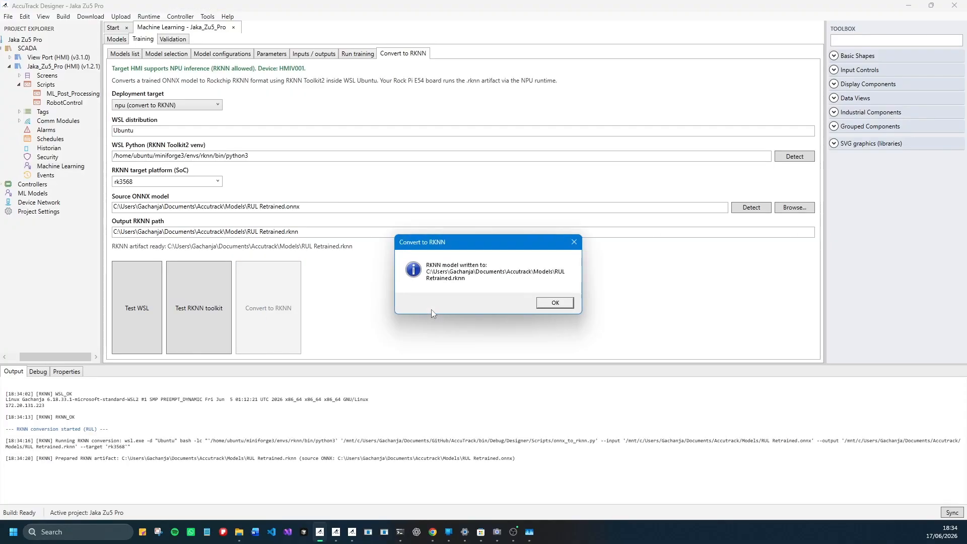
{"action": "left_click", "coordinate": [549, 304]}
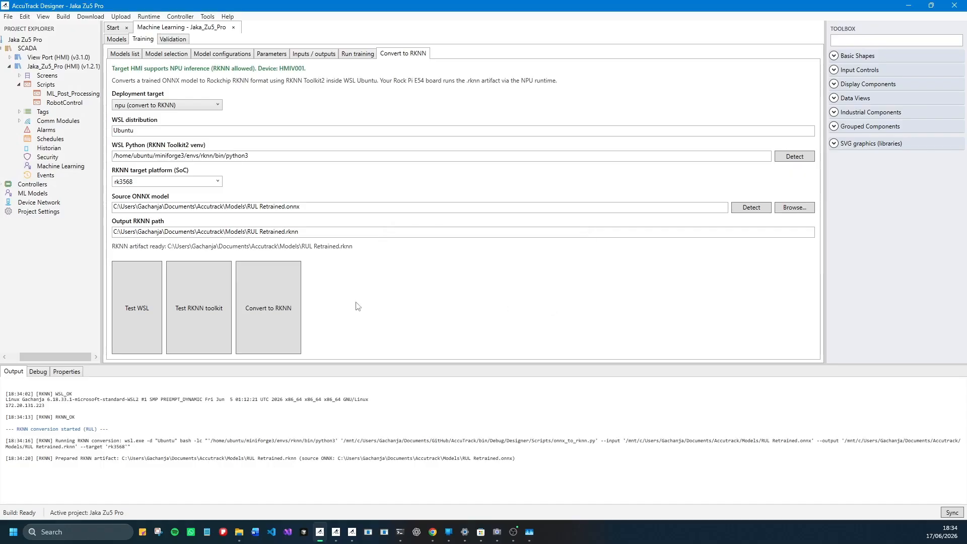
{"action": "left_click", "coordinate": [239, 531]}
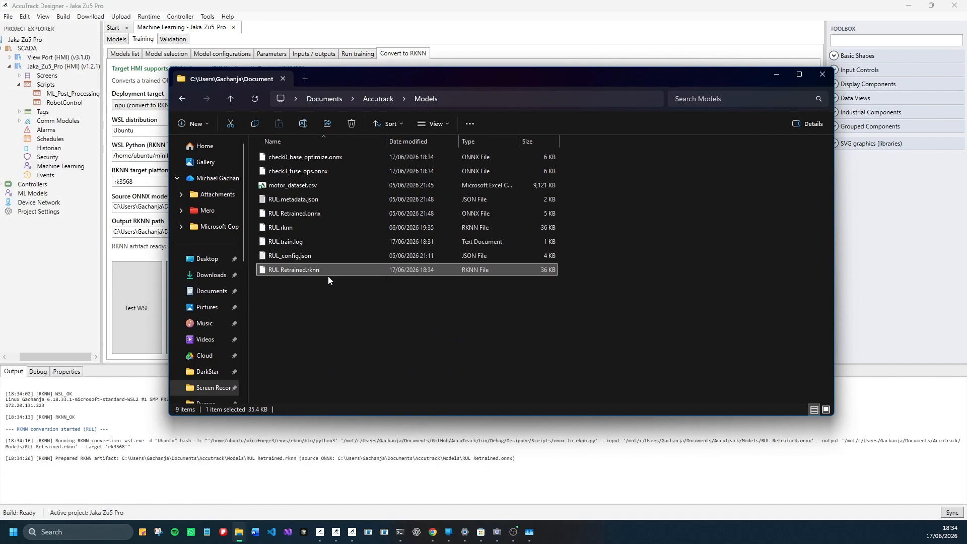
{"action": "left_click", "coordinate": [786, 74]}
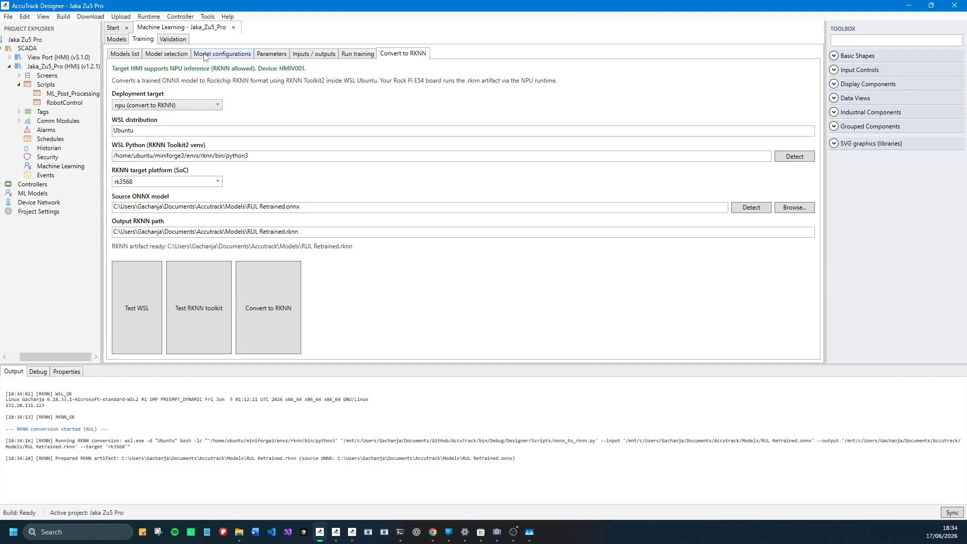
- Select RUL Retrained.onnx from the Documents\Accutrack\Models folder as the trained model for validation, filtering for RUL ONNX models
{"action": "left_click", "coordinate": [165, 40]}
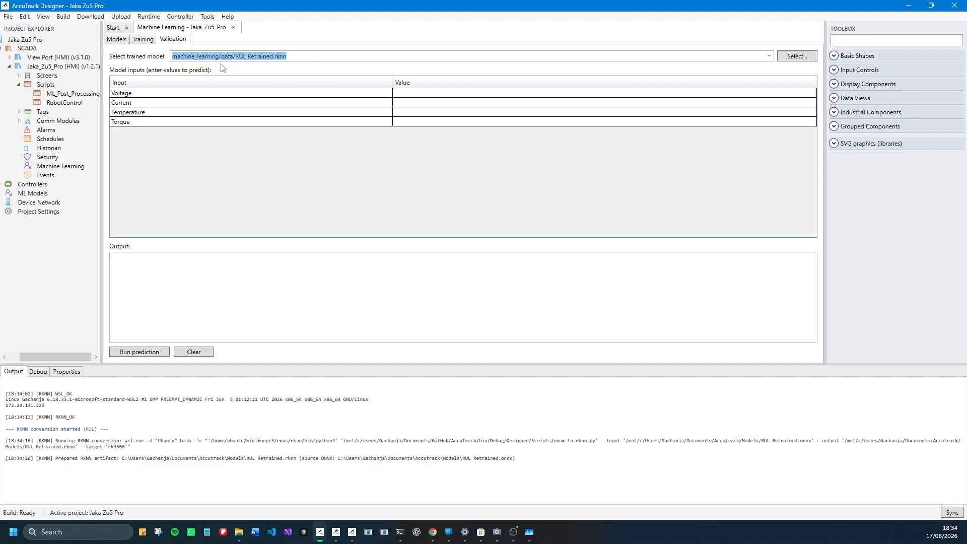
{"action": "left_click", "coordinate": [769, 57]}
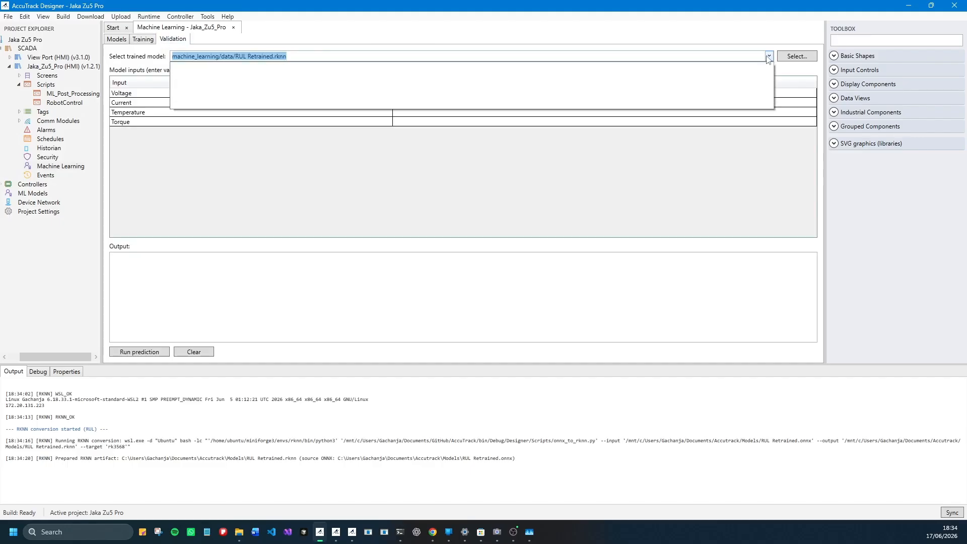
{"action": "left_click", "coordinate": [768, 57]}
{"action": "left_click", "coordinate": [789, 58]}
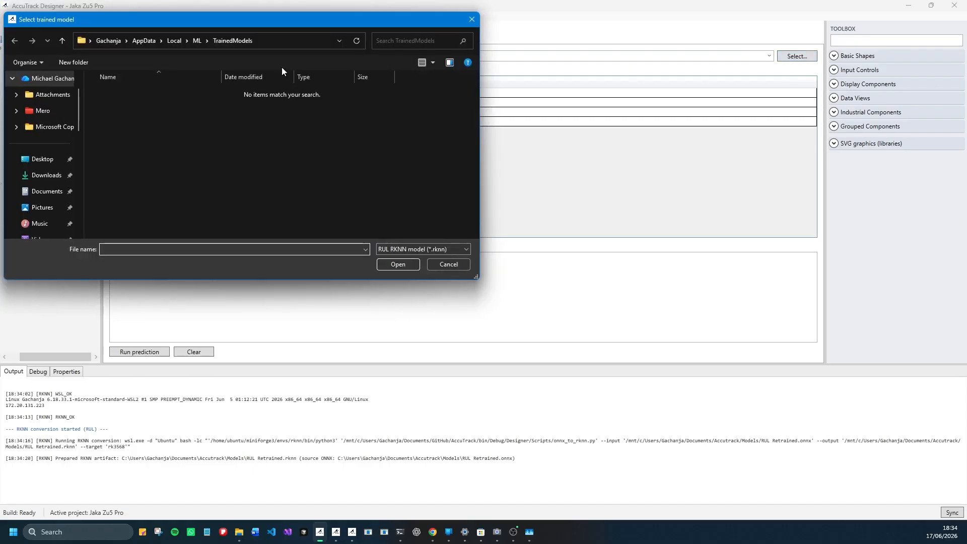
{"action": "left_click", "coordinate": [429, 250]}
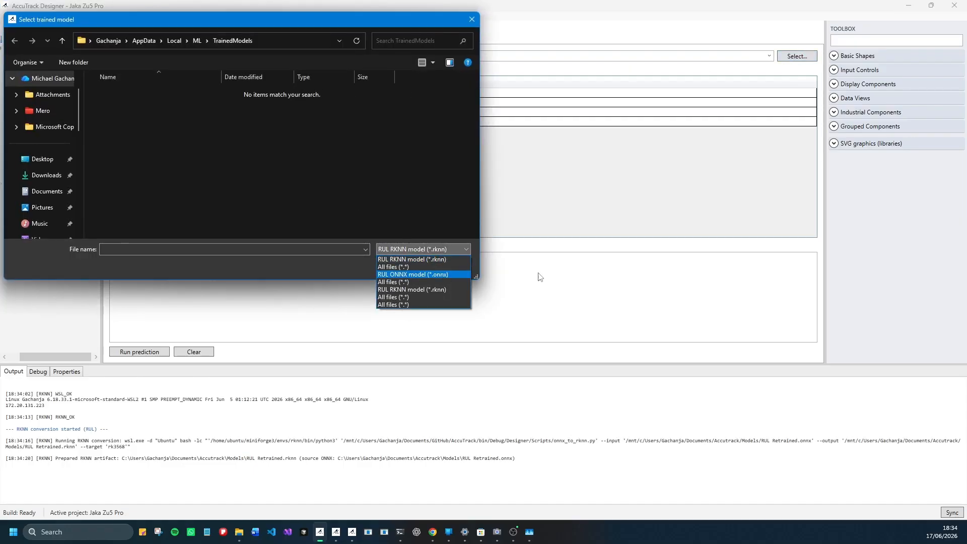
{"action": "left_click", "coordinate": [429, 275]}
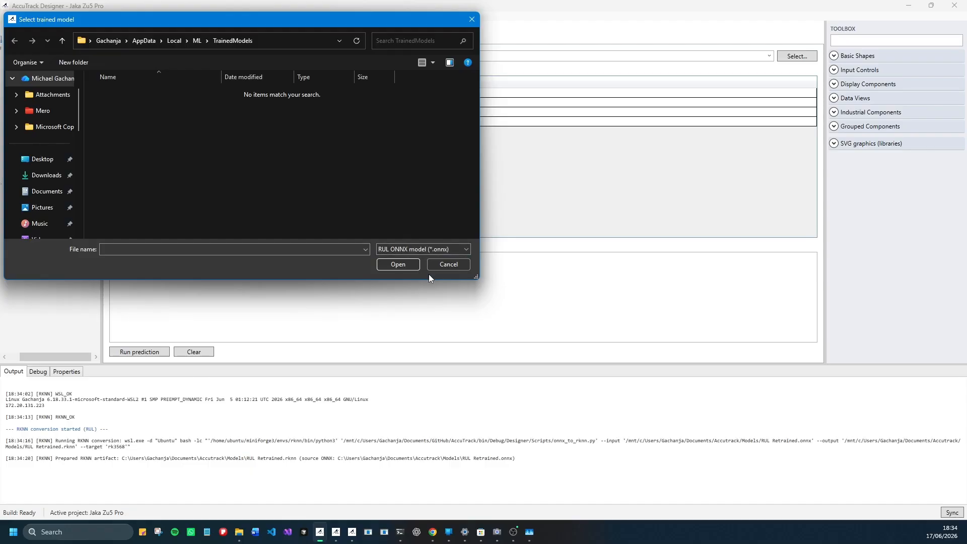
{"action": "left_click", "coordinate": [196, 41]}
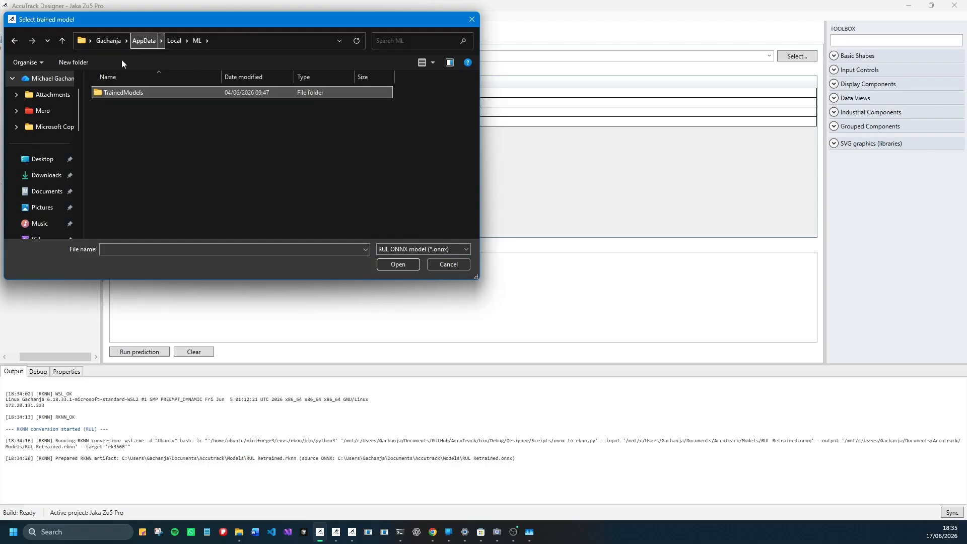
{"action": "left_click", "coordinate": [36, 195]}
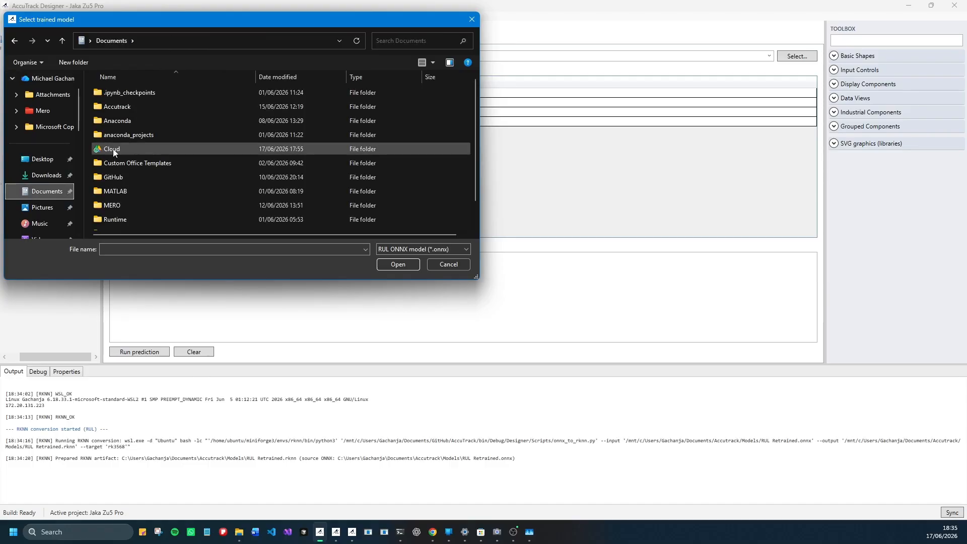
{"action": "double_click", "coordinate": [128, 108]}
{"action": "double_click", "coordinate": [125, 123]}
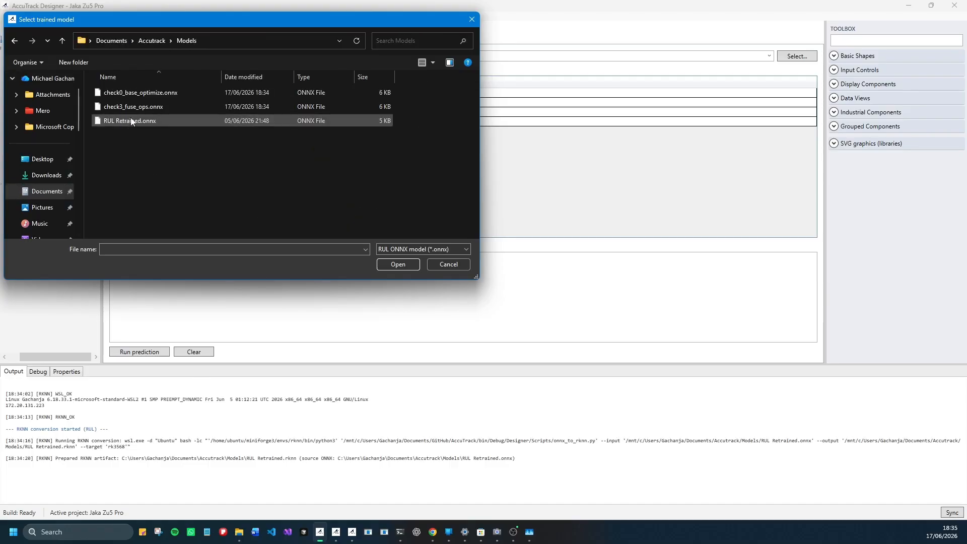
{"action": "left_click", "coordinate": [135, 123]}
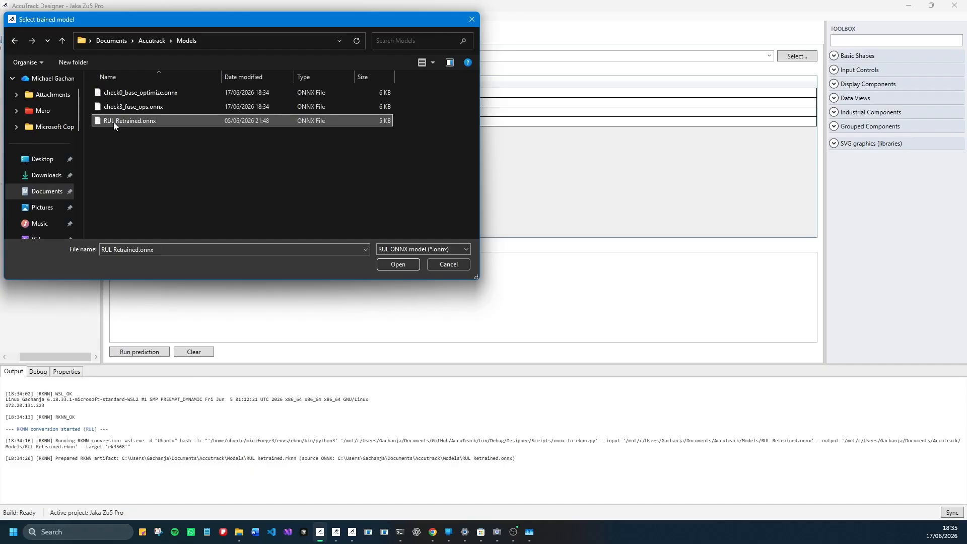
{"action": "left_click", "coordinate": [399, 264]}
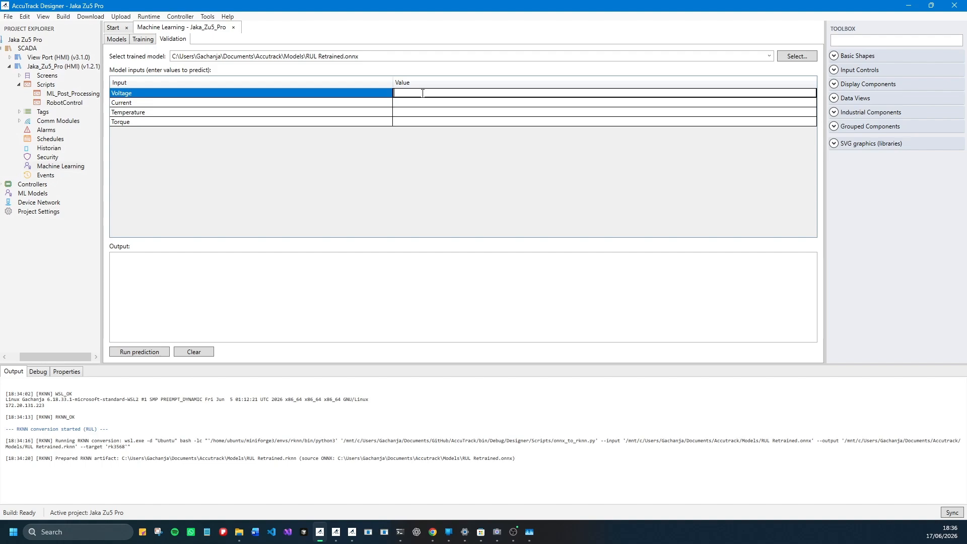
- Run an RUL prediction with Voltage 46, Current 2.3, Temperature 36 and Torque 10, and highlight the predicted hours
{"action": "type", "text": "46"}
{"action": "left_click", "coordinate": [422, 105]}
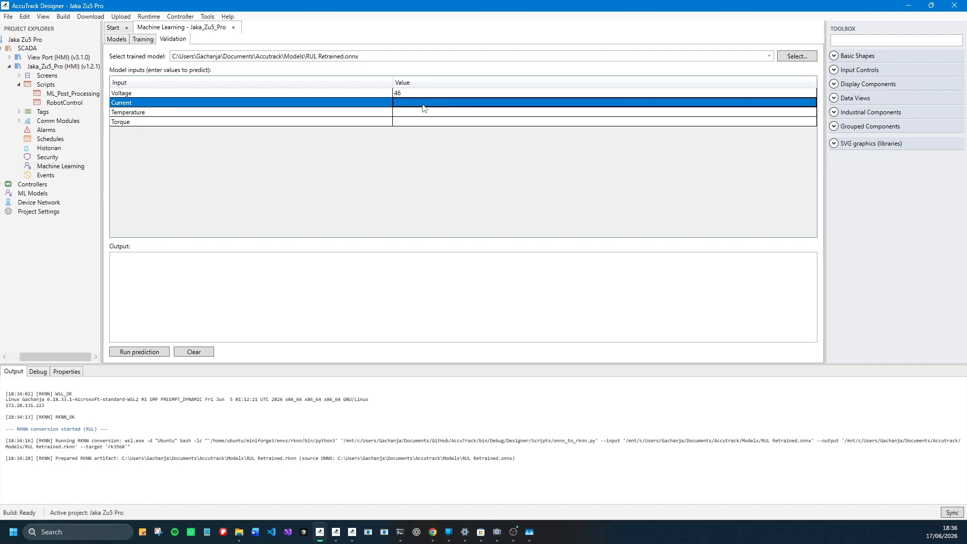
{"action": "left_click", "coordinate": [423, 104]}
{"action": "type", "text": "2.3"}
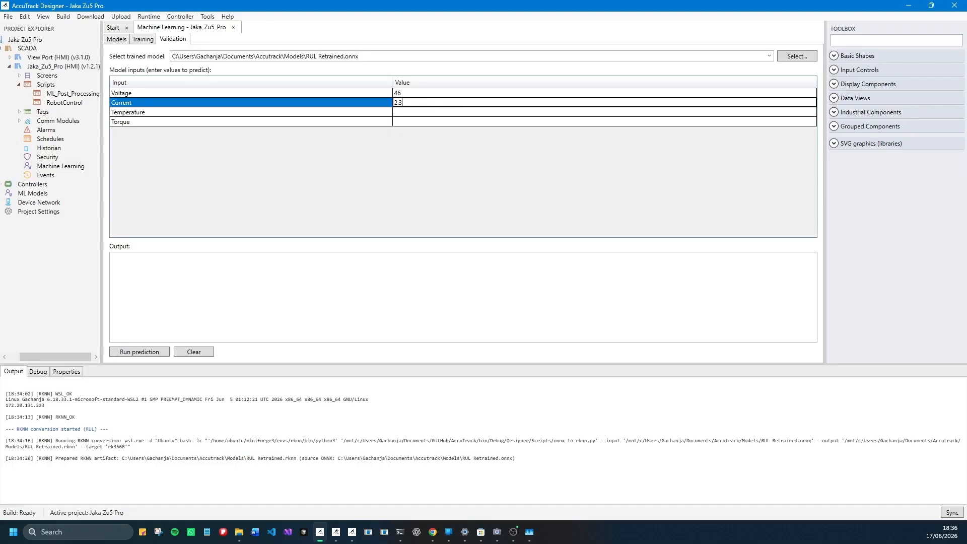
{"action": "left_click", "coordinate": [418, 114]}
{"action": "left_click", "coordinate": [417, 113]}
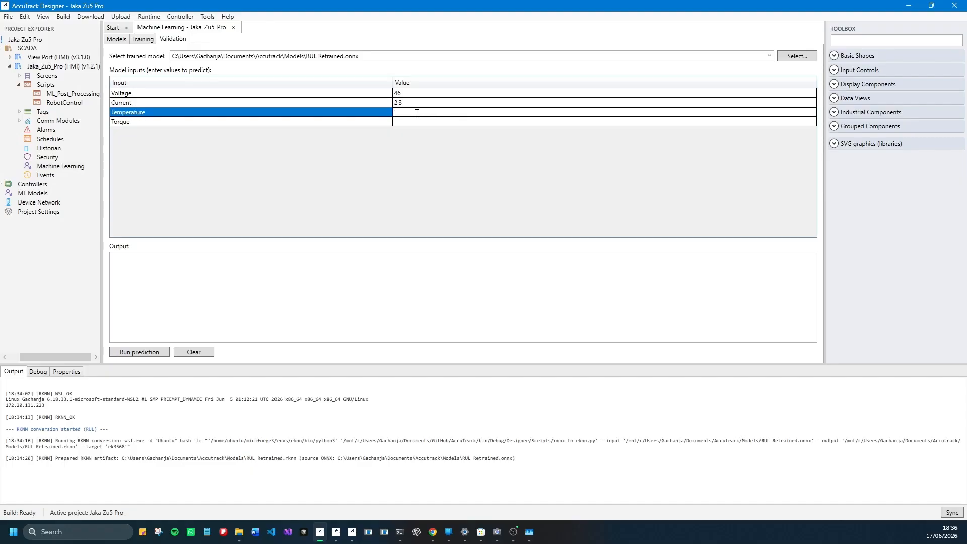
{"action": "type", "text": "36"}
{"action": "left_click", "coordinate": [415, 124]}
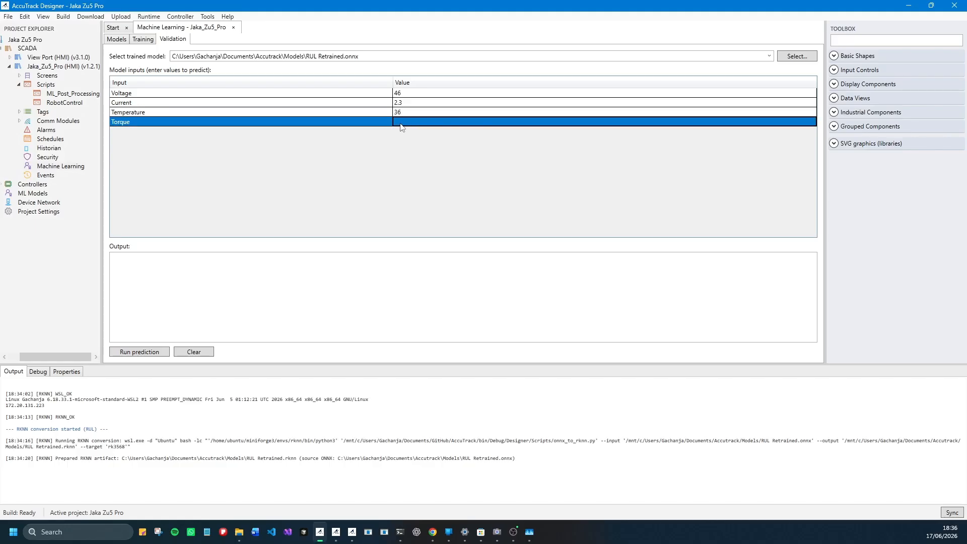
{"action": "left_click", "coordinate": [400, 123]}
{"action": "type", "text": "10"}
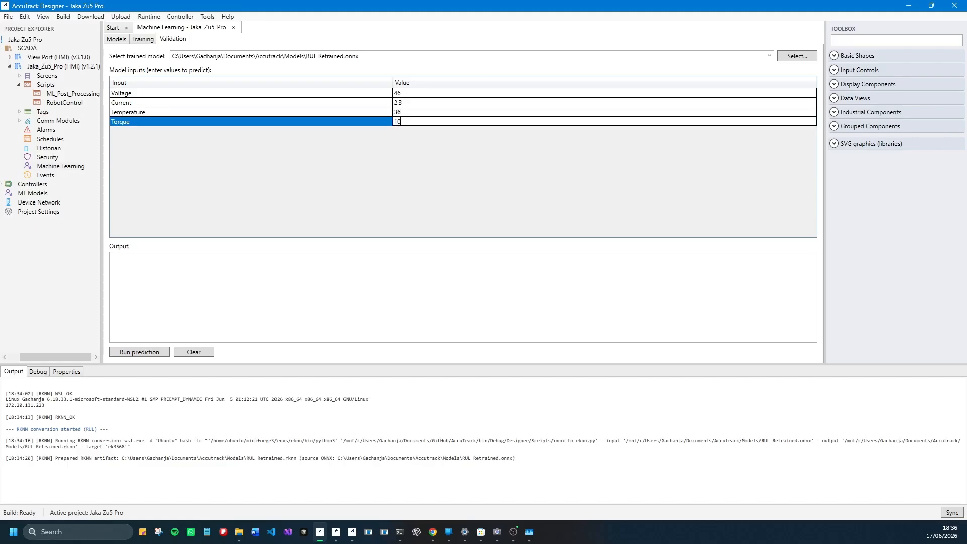
{"action": "left_click", "coordinate": [144, 354]}
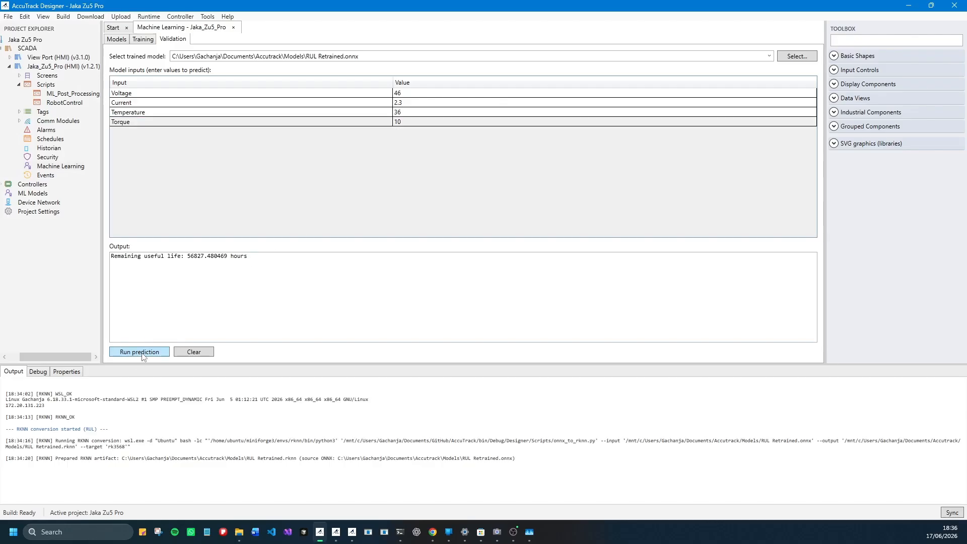
{"action": "left_click_drag", "start_coordinate": [187, 256], "coordinate": [248, 256]}
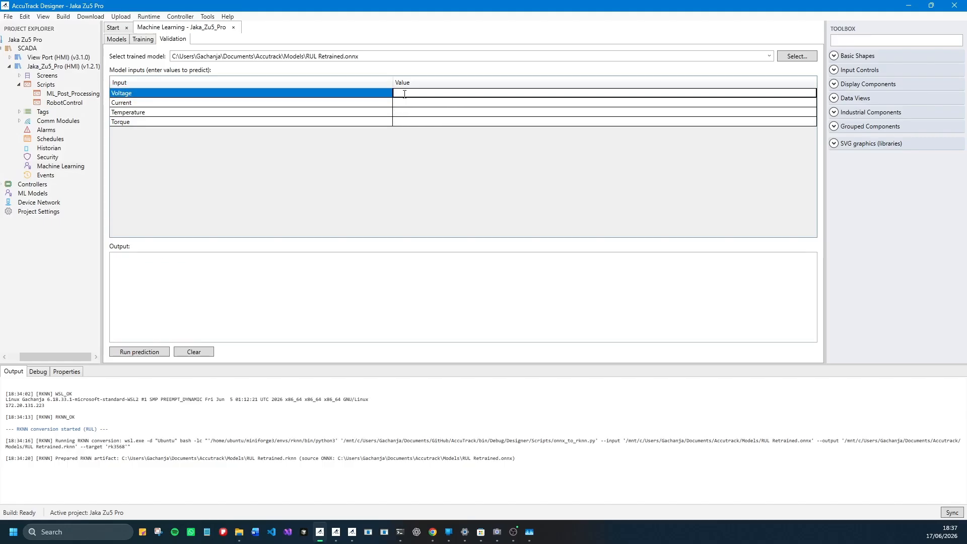
- Run a second RUL prediction with Voltage 43, Current 1, Temperature 10 and Torque 15, and highlight the predicted remaining life
{"action": "type", "text": "43"}
{"action": "left_click", "coordinate": [402, 102]}
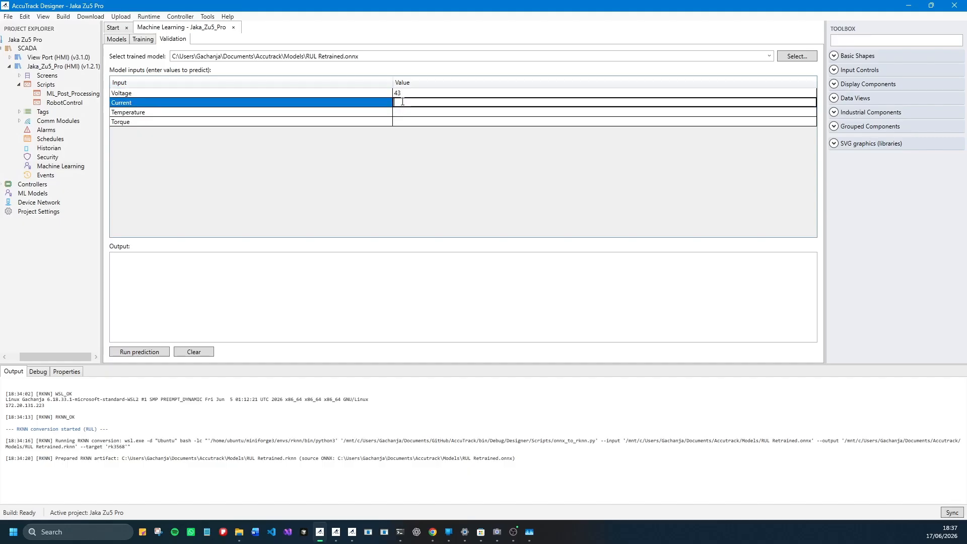
{"action": "type", "text": "1"}
{"action": "left_click", "coordinate": [406, 111]}
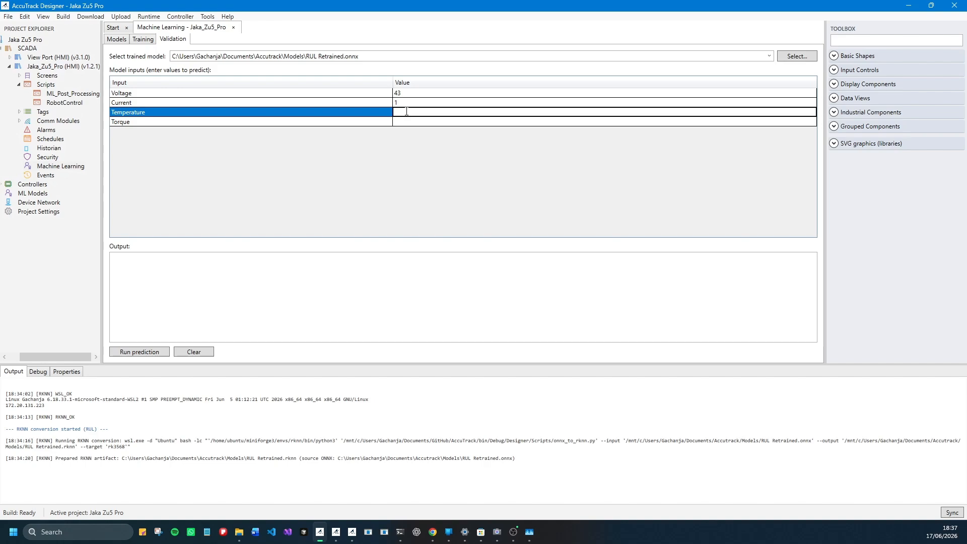
{"action": "type", "text": "10"}
{"action": "left_click", "coordinate": [414, 124]}
{"action": "type", "text": "15"}
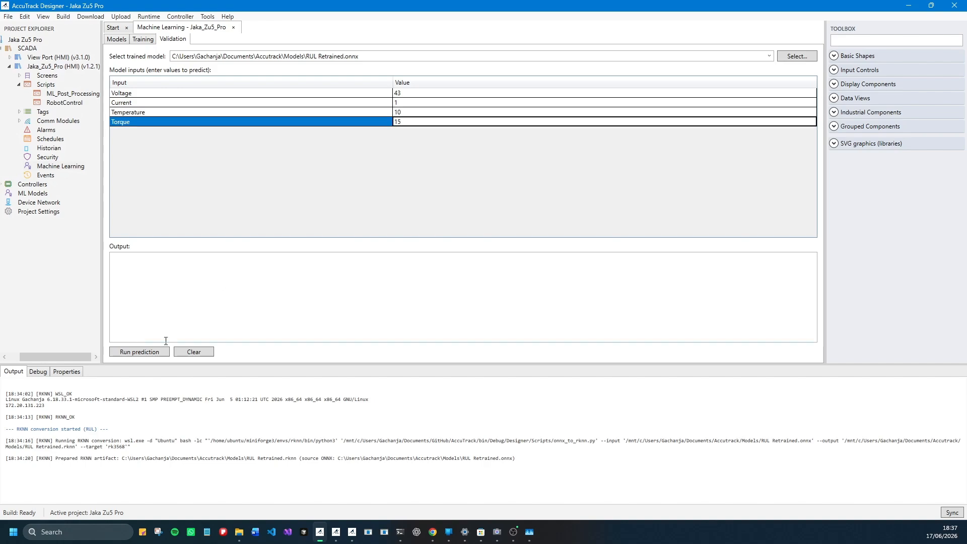
{"action": "left_click", "coordinate": [144, 352]}
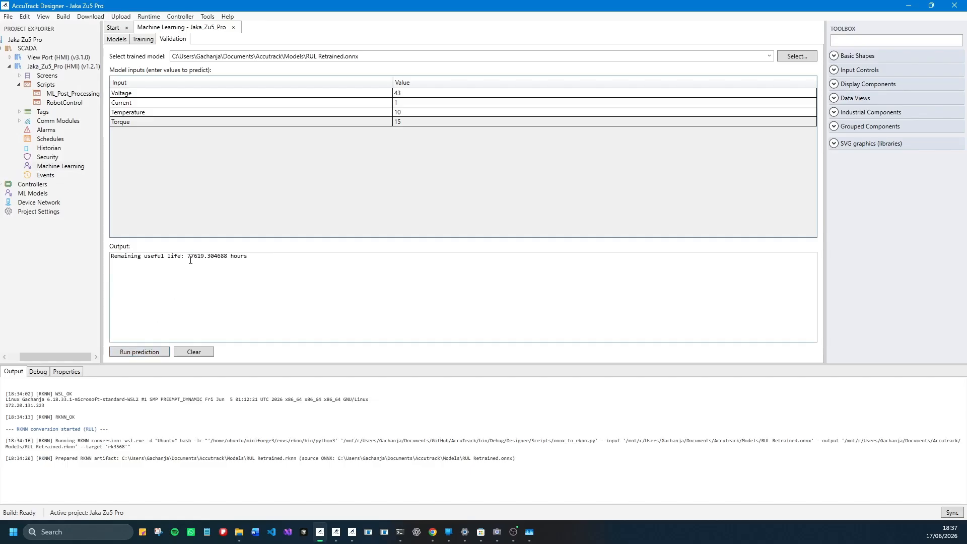
{"action": "mouse_move", "coordinate": [188, 256]}
{"action": "left_mouse_down"}
{"action": "mouse_move", "coordinate": [249, 257]}
{"action": "mouse_move", "coordinate": [186, 257]}
{"action": "left_mouse_up"}
{"action": "left_click", "coordinate": [283, 268]}
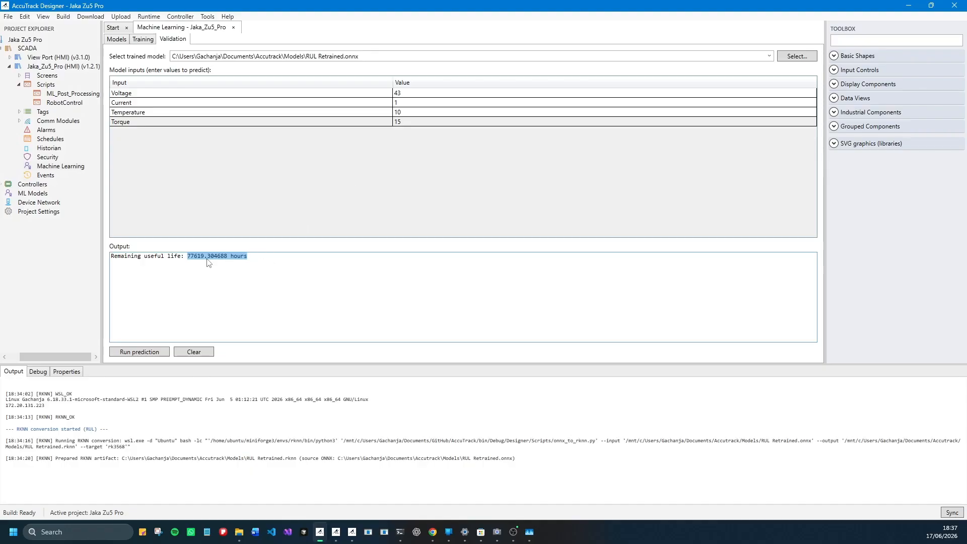
{"action": "left_click", "coordinate": [252, 302]}
{"action": "left_click_drag", "start_coordinate": [185, 256], "coordinate": [254, 256]}
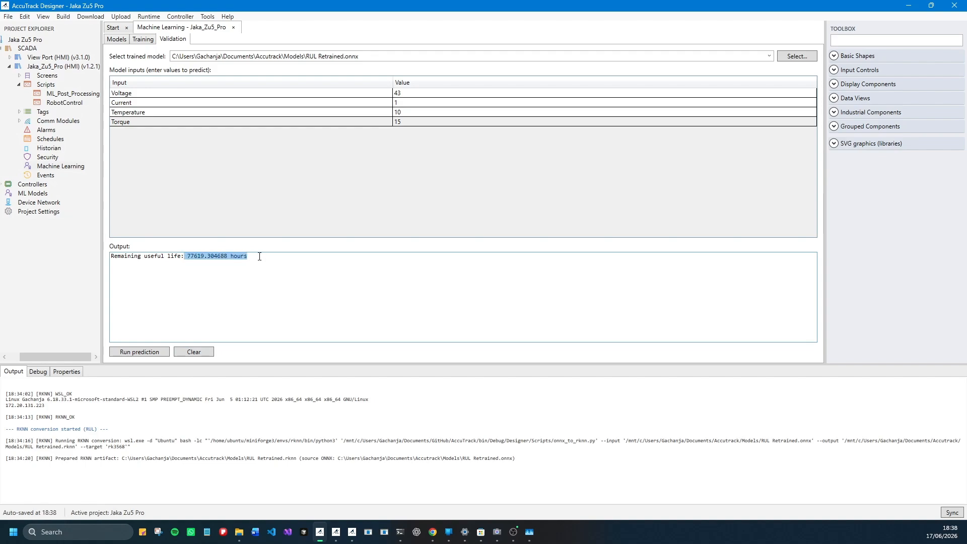
- Review the RUL training setup from model configurations and parameters through inputs/outputs and training run to the RKNN conversion settings
{"action": "left_click", "coordinate": [143, 38]}
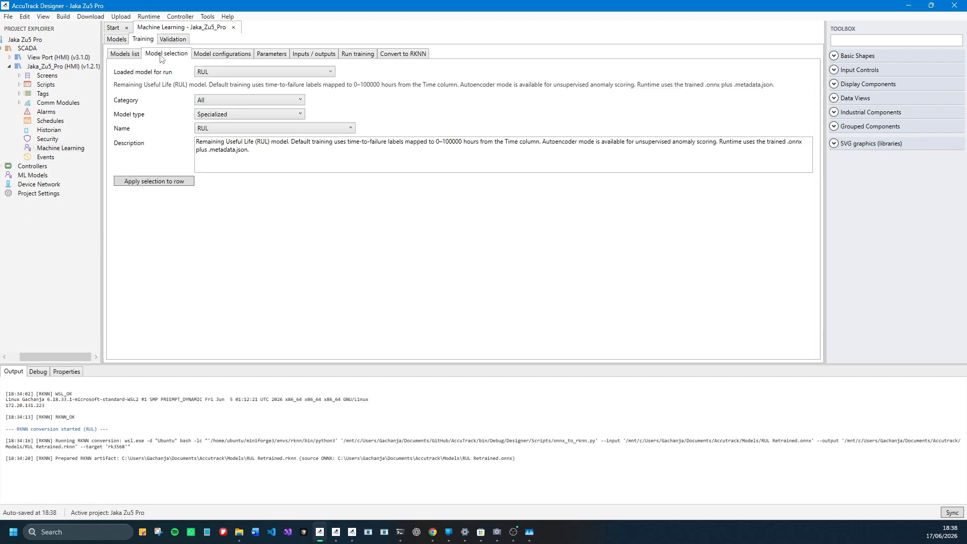
{"action": "left_click", "coordinate": [219, 54]}
{"action": "left_click", "coordinate": [275, 59]}
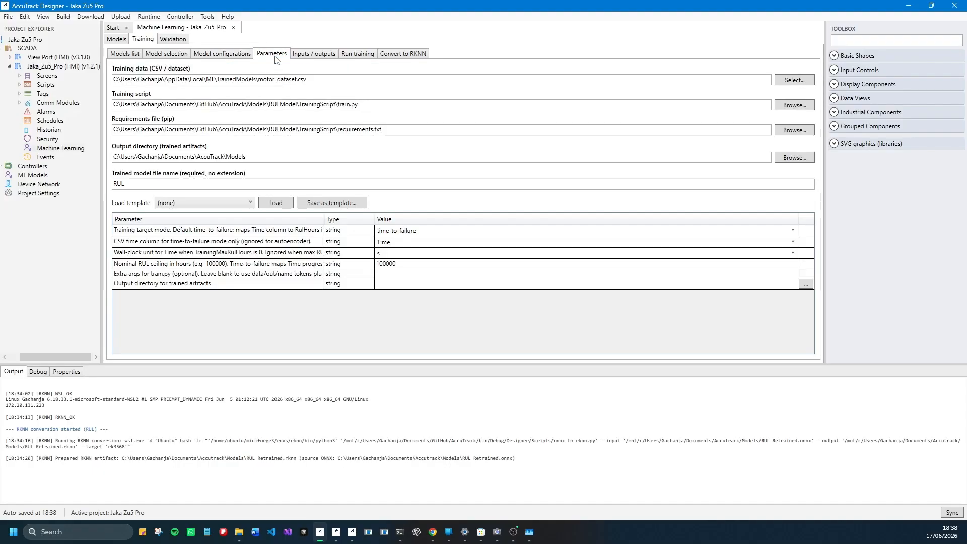
{"action": "left_click", "coordinate": [313, 58]}
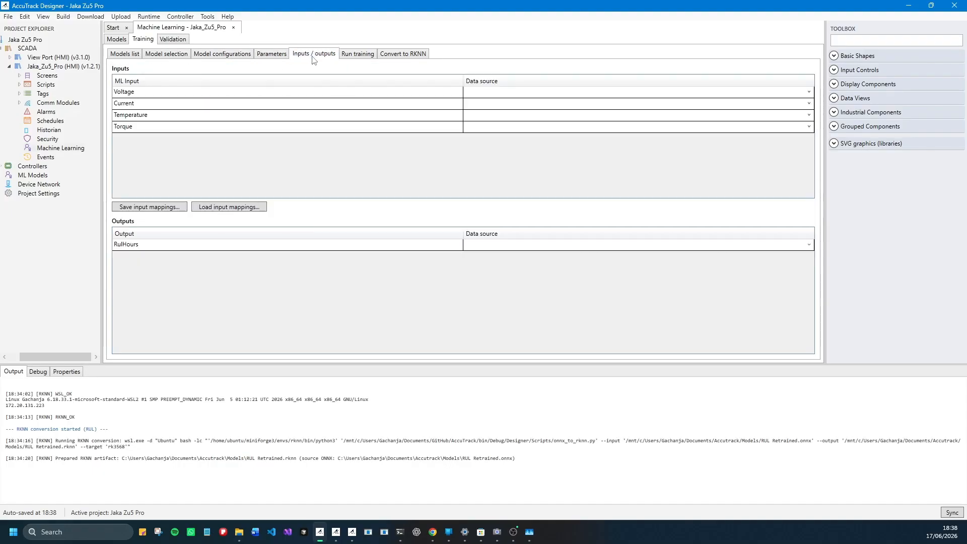
{"action": "left_click", "coordinate": [357, 56]}
{"action": "left_click", "coordinate": [382, 56]}
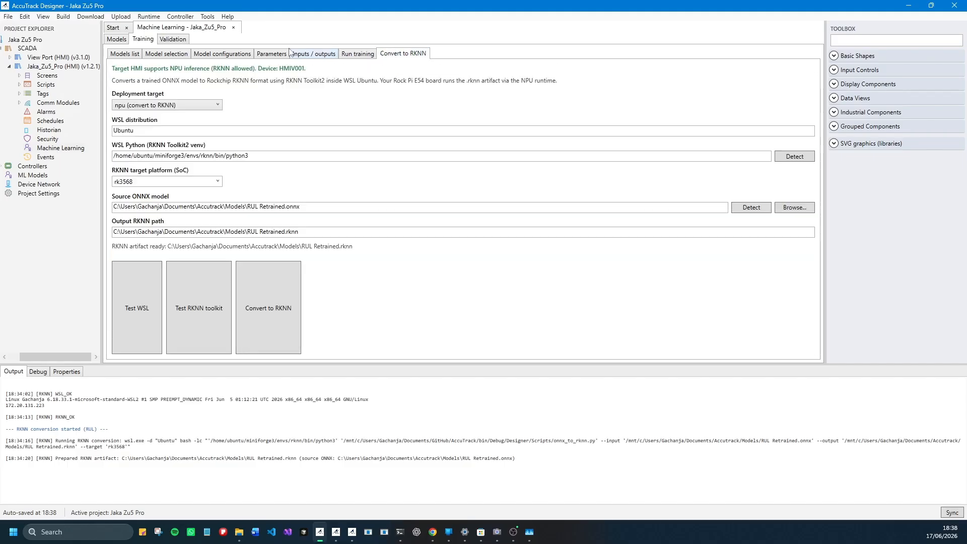
- Check the project's download options and the list of machine learning models assigned to the Jaka_Zu5_Pro joints
{"action": "left_click", "coordinate": [79, 19]}
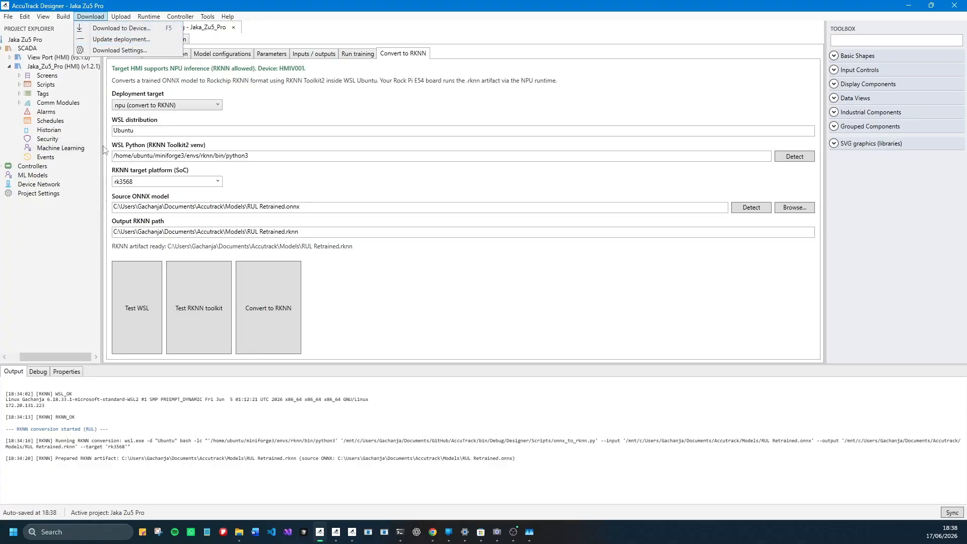
{"action": "left_click", "coordinate": [60, 149]}
{"action": "left_click", "coordinate": [112, 40]}
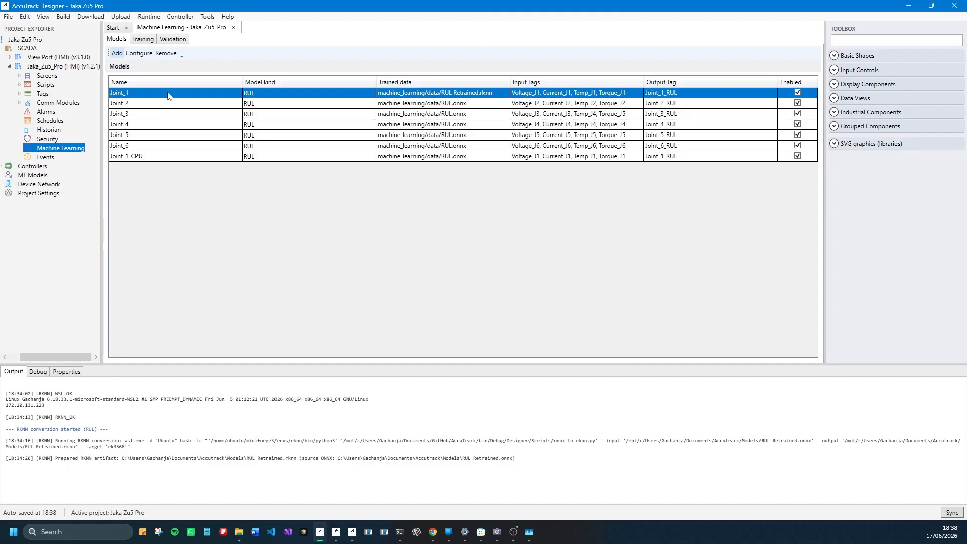
- Look over the Jaka_Zu5_Pro historian tags and schedules, and point out its Dashboard, Analysis and Alarms screens
{"action": "left_click", "coordinate": [45, 130]}
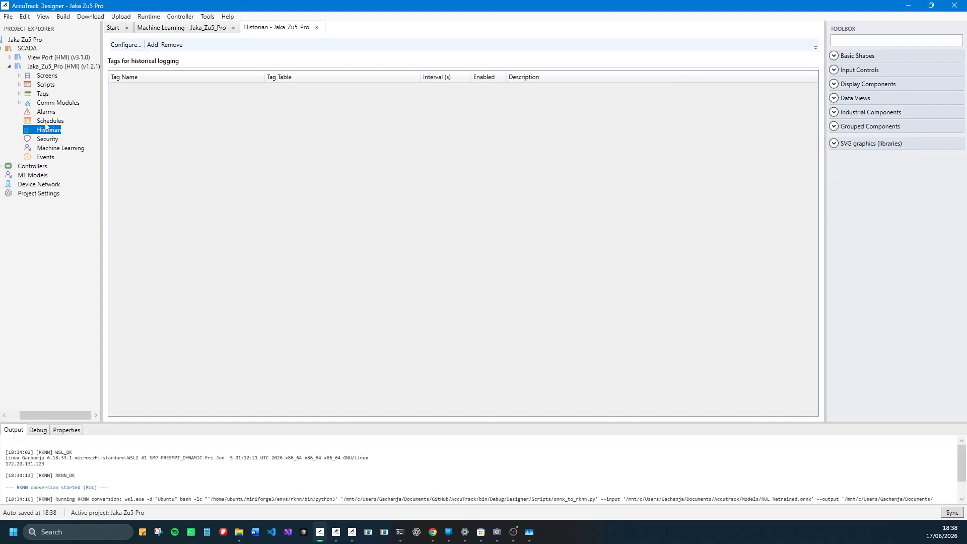
{"action": "left_click", "coordinate": [48, 122]}
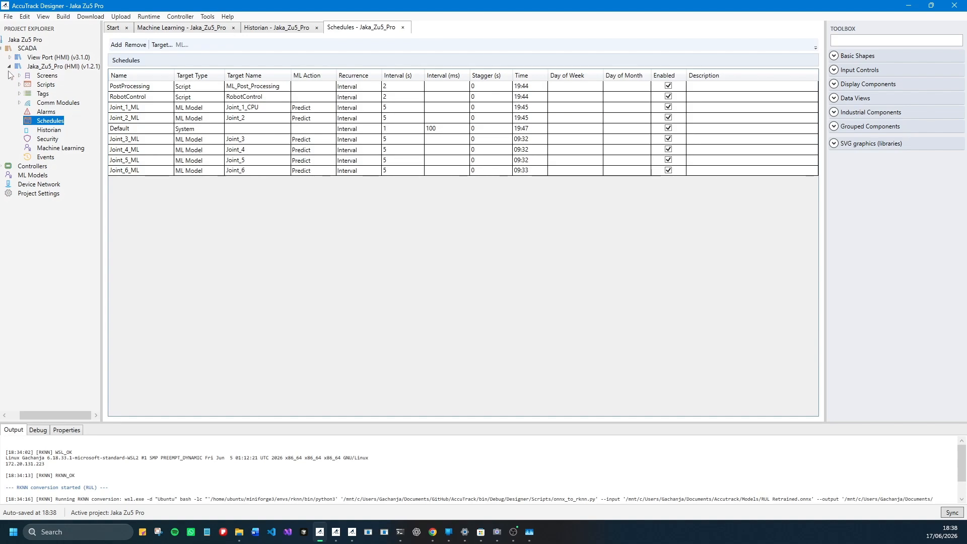
{"action": "left_click", "coordinate": [20, 76]}
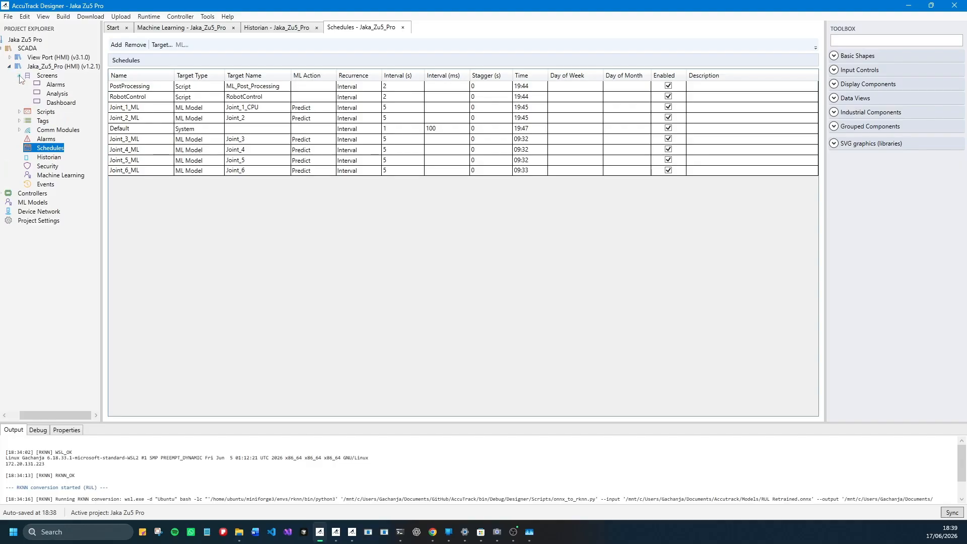
{"action": "left_click", "coordinate": [60, 102]}
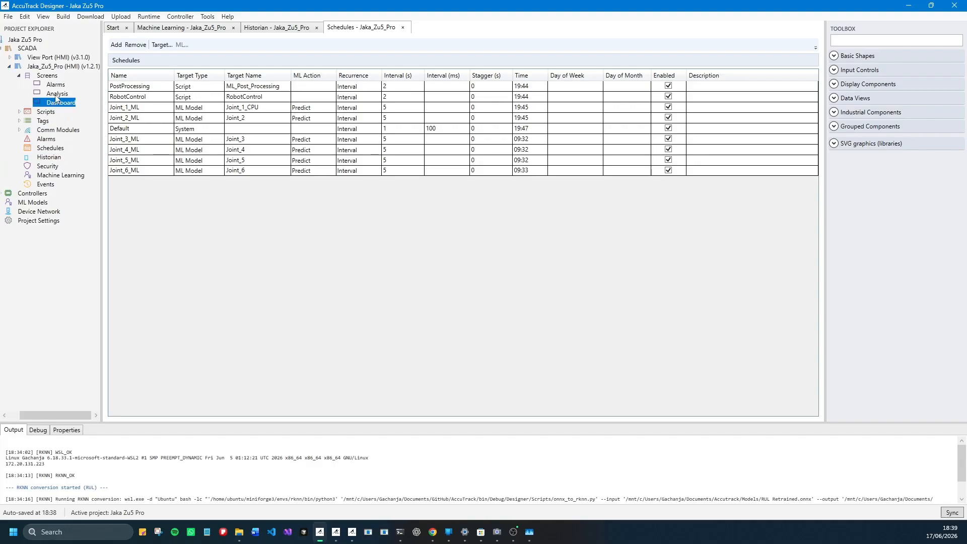
{"action": "left_click", "coordinate": [57, 94]}
{"action": "left_click", "coordinate": [54, 85]}
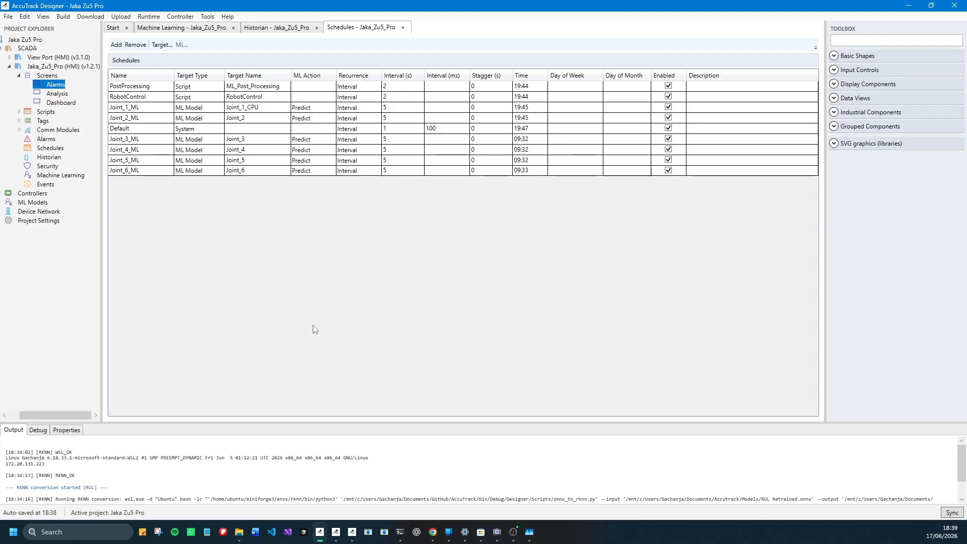
- Check the Indusys CV001 Controller window and switch to the Runtime window with the Jaka Zu5 Control Panel
{"action": "left_click", "coordinate": [353, 533]}
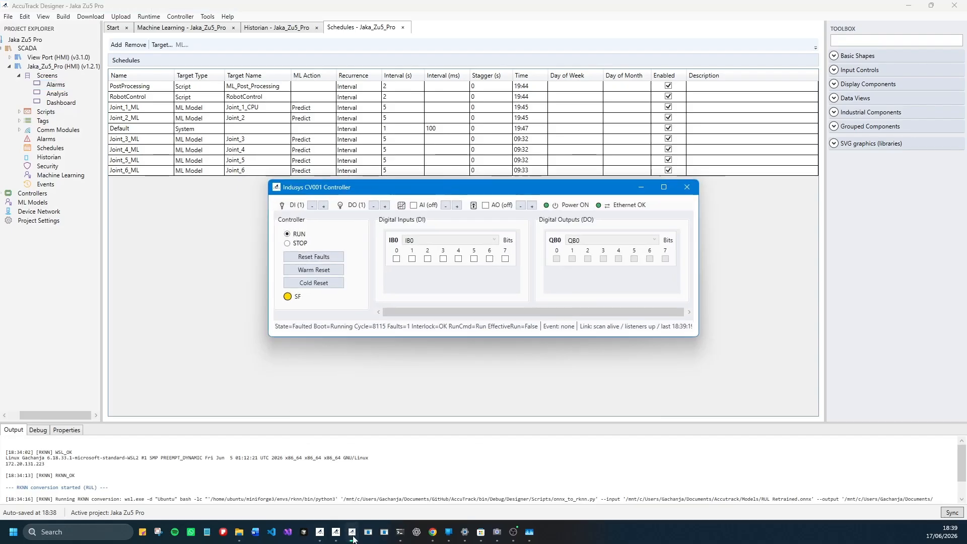
{"action": "left_click", "coordinate": [353, 533]}
{"action": "left_click", "coordinate": [336, 532]}
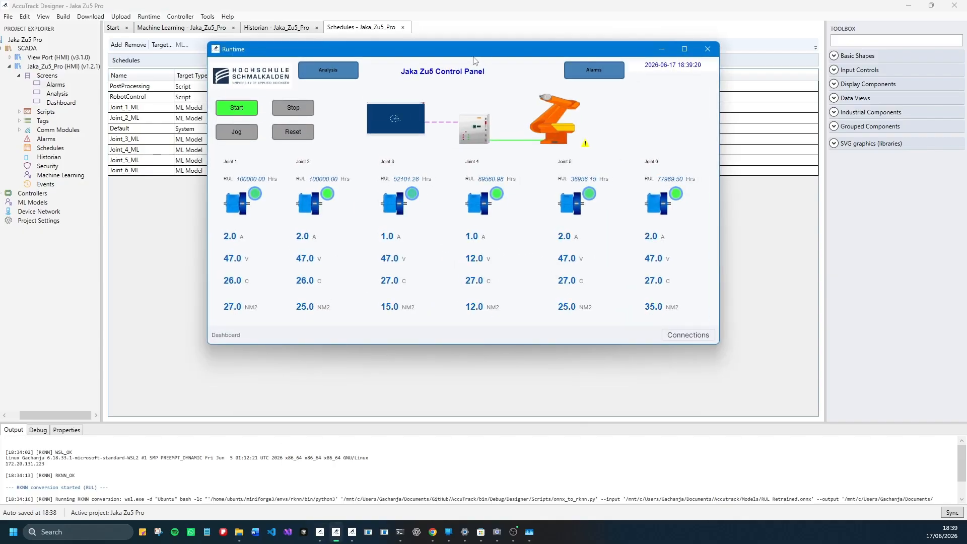